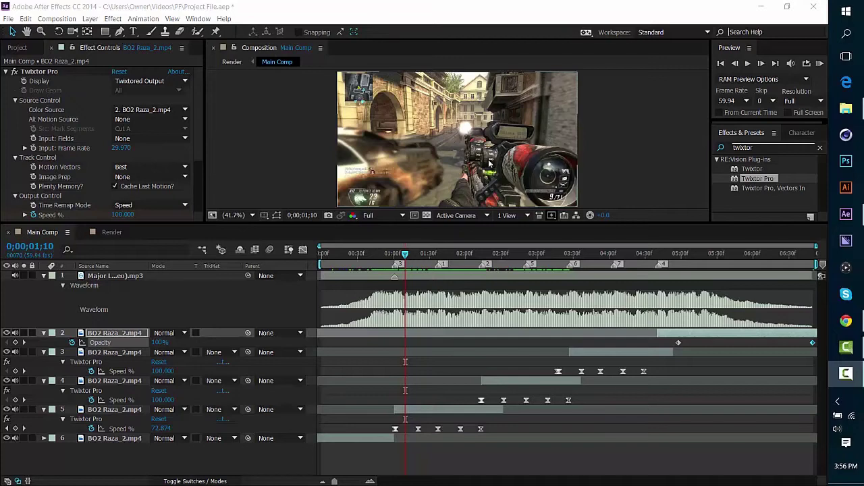
Marquee-select the five old BO2 Raza_2.mp4 gameplay layers in Main Comp
left_click_drag(221, 332, 99, 443)
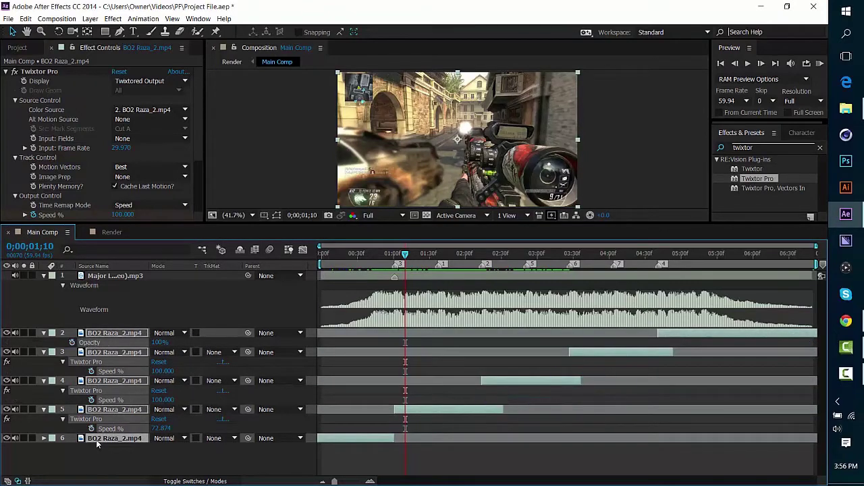
Collapse and delete the old gameplay layers, then set the time to 0;00;01;01
key("u")
key("Delete")
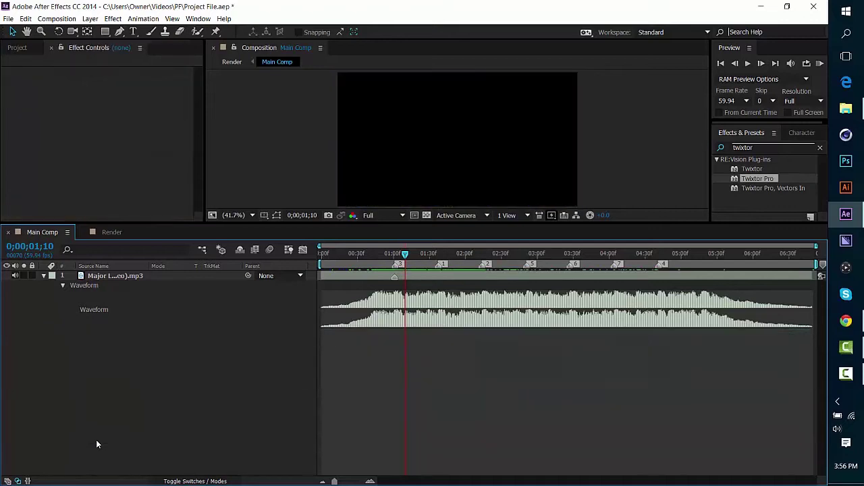
left_click_drag(406, 256, 396, 256)
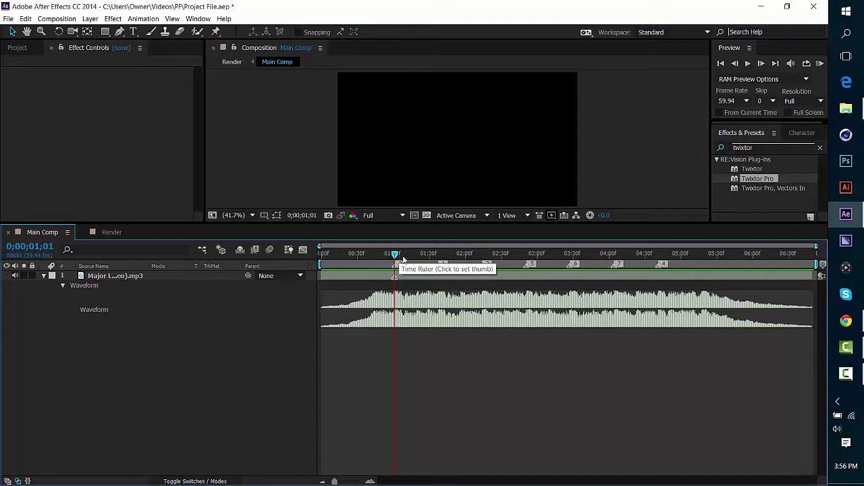
Add BO2 Raza_2.mp4 from the Project panel to Main Comp at 0;00;01;01
left_click(15, 49)
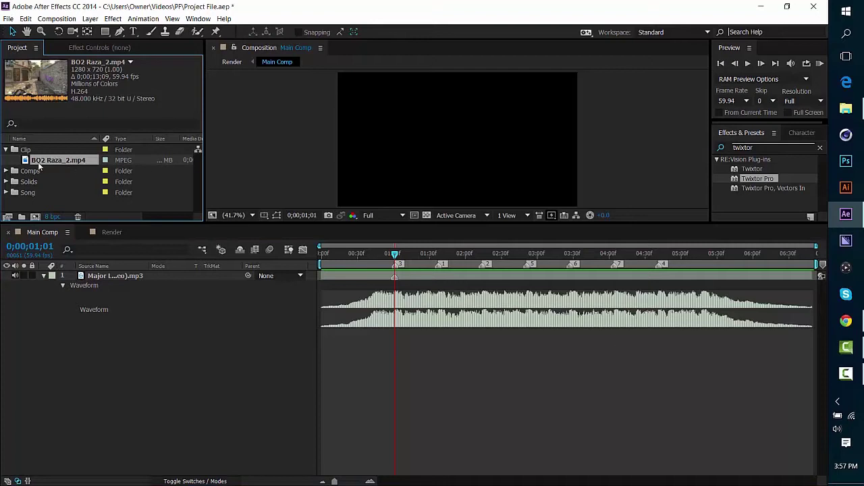
left_click_drag(68, 163, 203, 378)
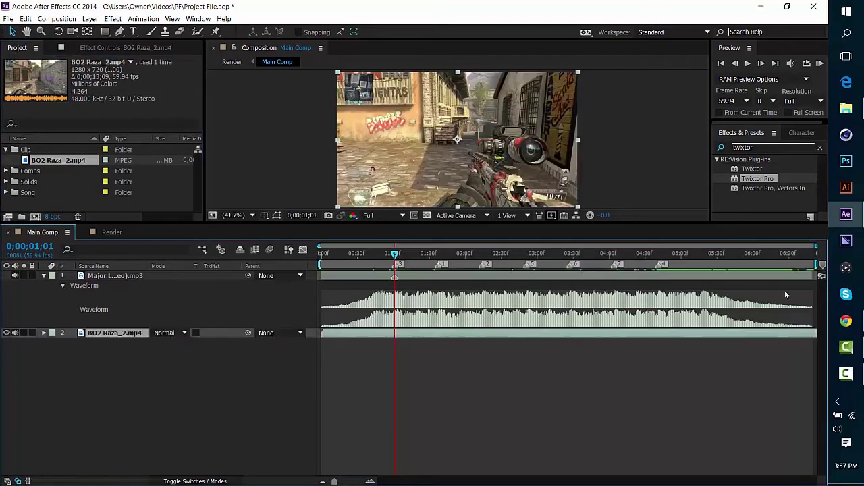
key("Page_Down")
key("Page_Up")
Remove the stray composition marker created near 1:45
mouse_move(822, 266)
left_mouse_down()
mouse_move(412, 266)
mouse_move(448, 265)
left_mouse_up()
right_click(394, 278)
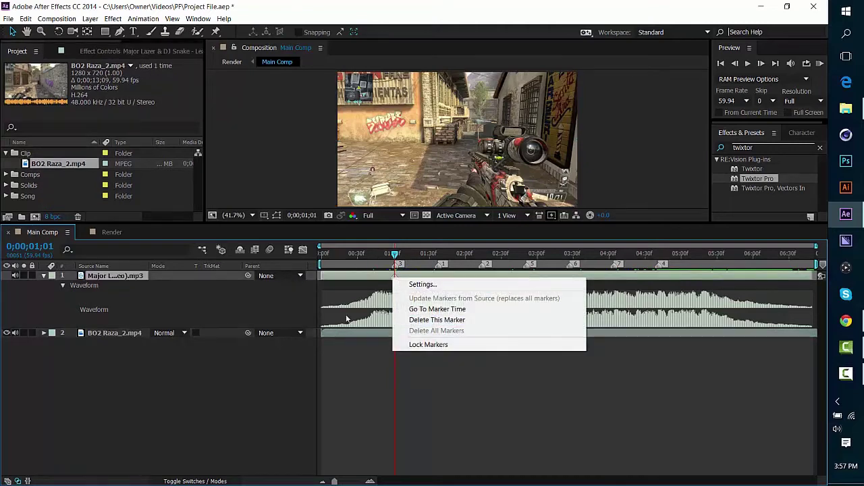
left_click(435, 320)
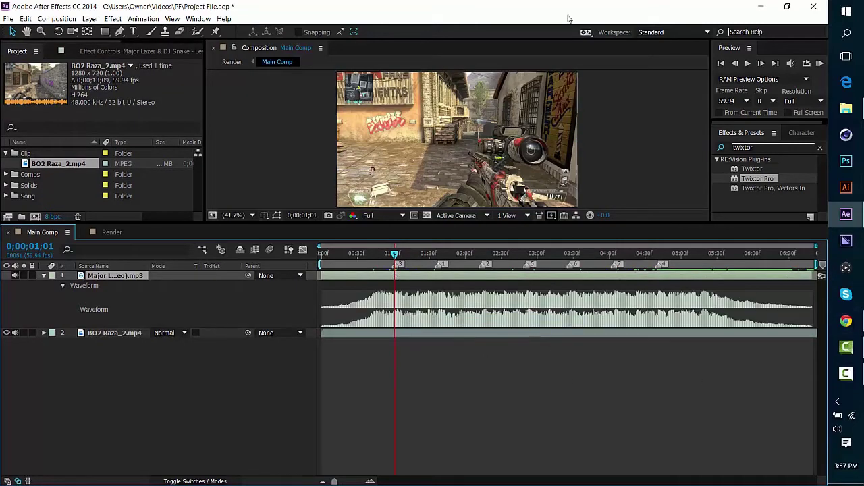
Preview the footage between one and two seconds and deselect the music layer
mouse_move(395, 254)
left_mouse_down()
mouse_move(459, 254)
mouse_move(337, 254)
mouse_move(397, 254)
left_mouse_up()
left_click_drag(474, 253, 396, 254)
left_click(532, 341)
Slide the gameplay clip earlier and split it at 0;00;01;01 with Split Layer
left_click_drag(580, 337, 492, 347)
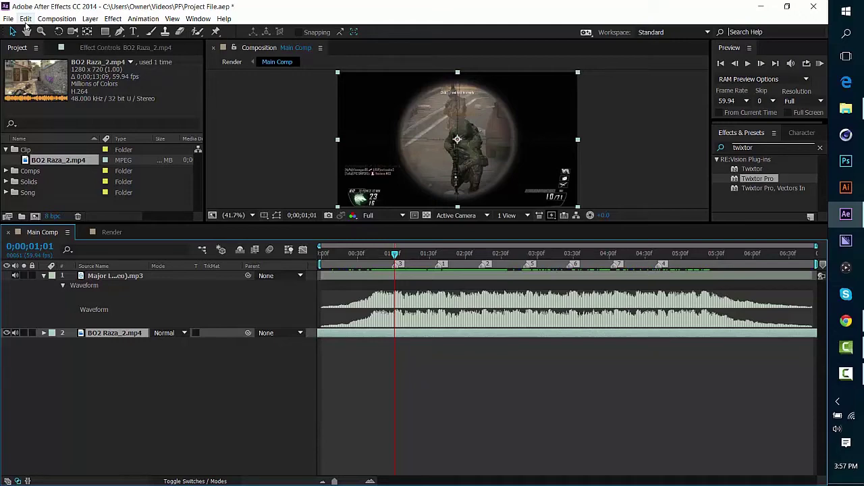
left_click(25, 20)
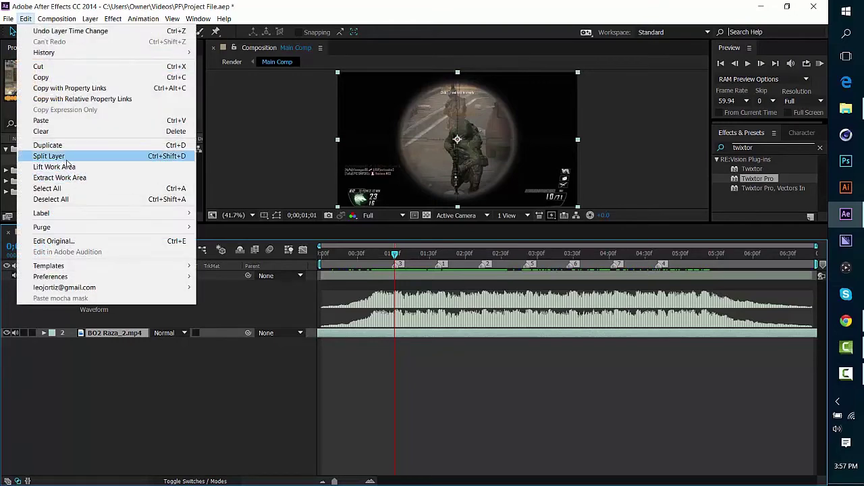
left_click(47, 156)
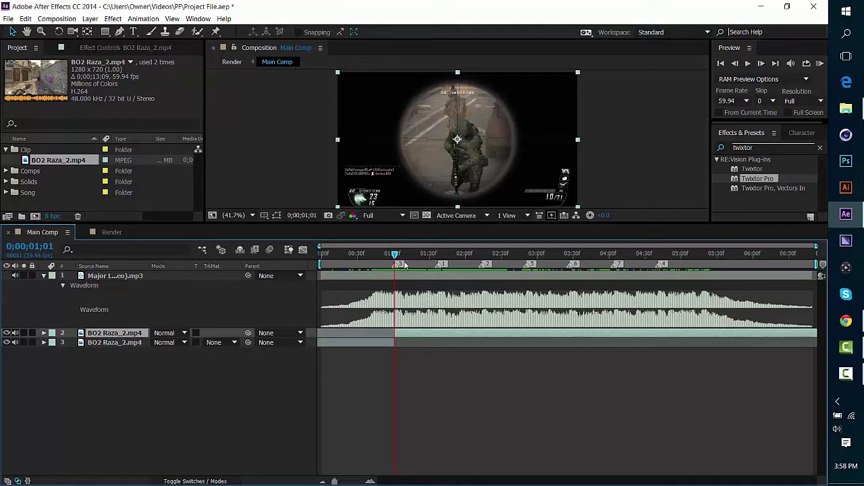
Split the top gameplay layer at 0;00;02;32
left_click_drag(405, 258, 507, 276)
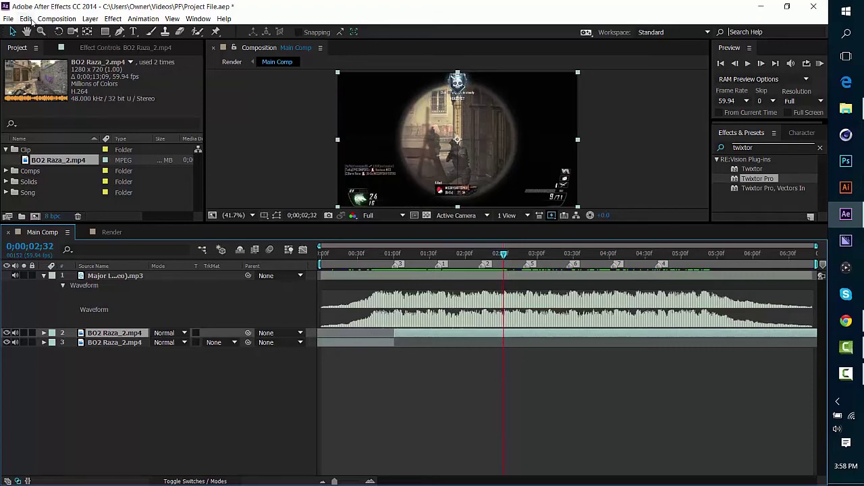
left_click(57, 18)
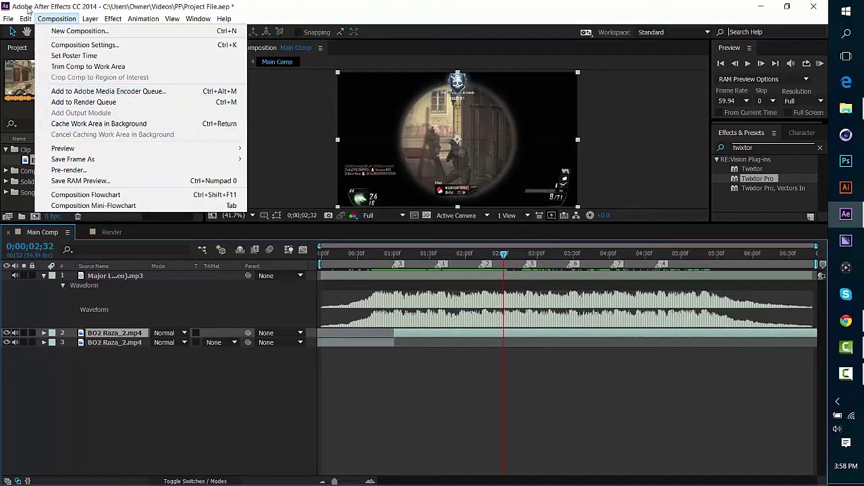
mouse_move(25, 18)
left_click(48, 156)
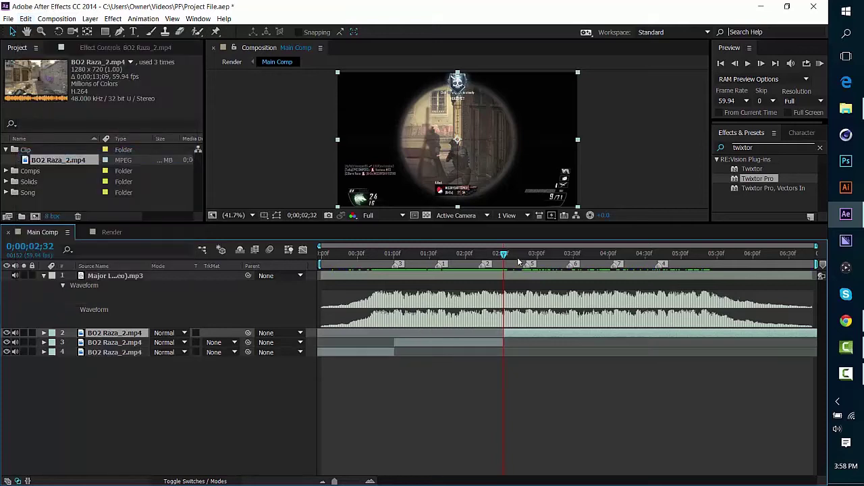
Make the newest piece start at 0;00;02;14, undoing stray timing edits, and preview it
left_click_drag(502, 254, 482, 254)
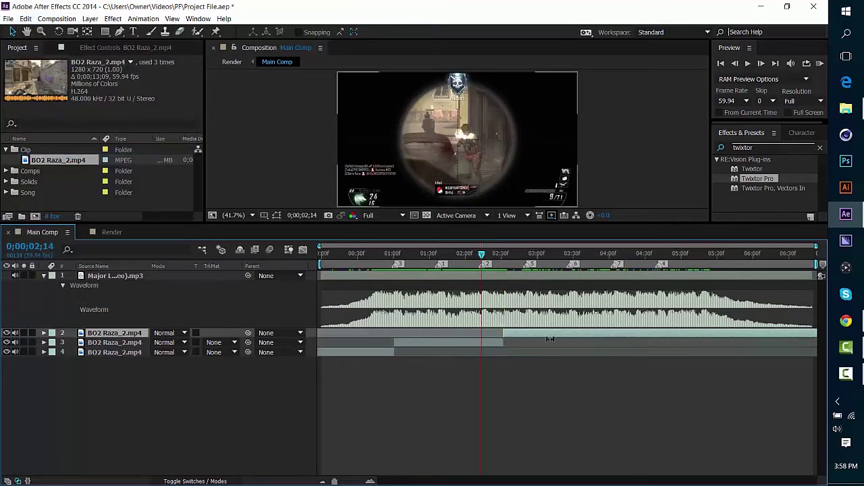
left_click_drag(539, 336, 526, 332)
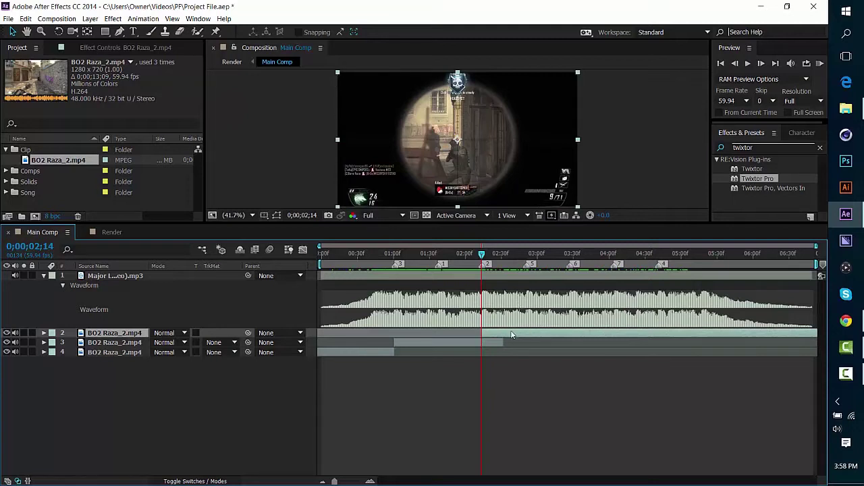
left_click_drag(517, 333, 561, 333)
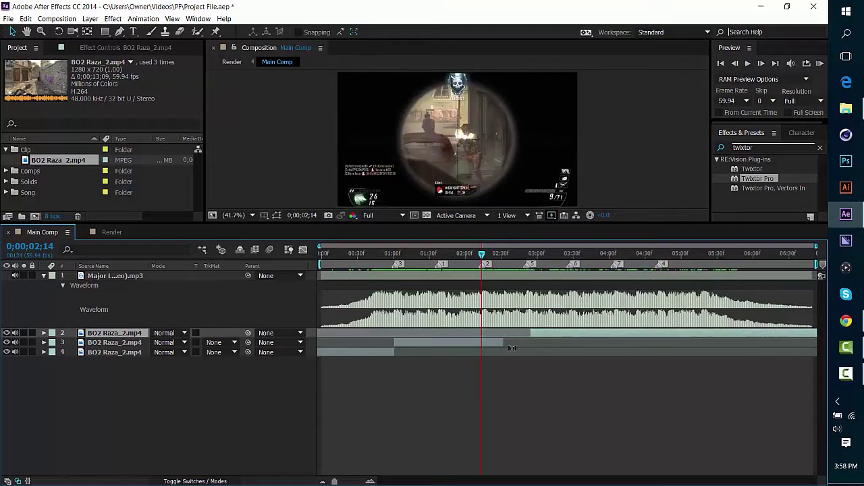
left_click_drag(504, 343, 573, 348)
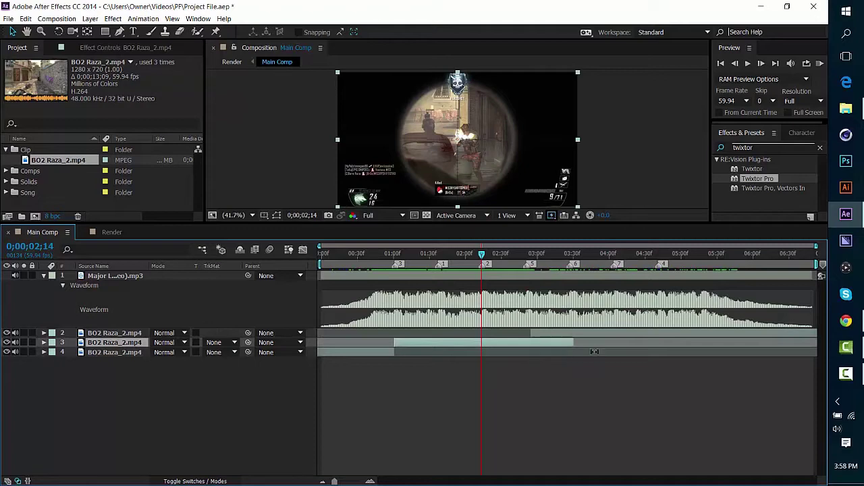
key("ctrl+z")
key("ctrl+z")
key("ctrl+z")
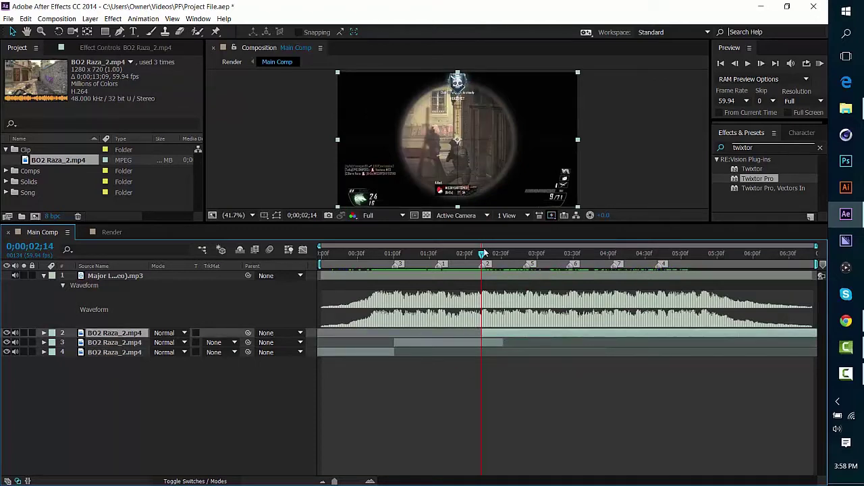
left_click_drag(483, 253, 606, 277)
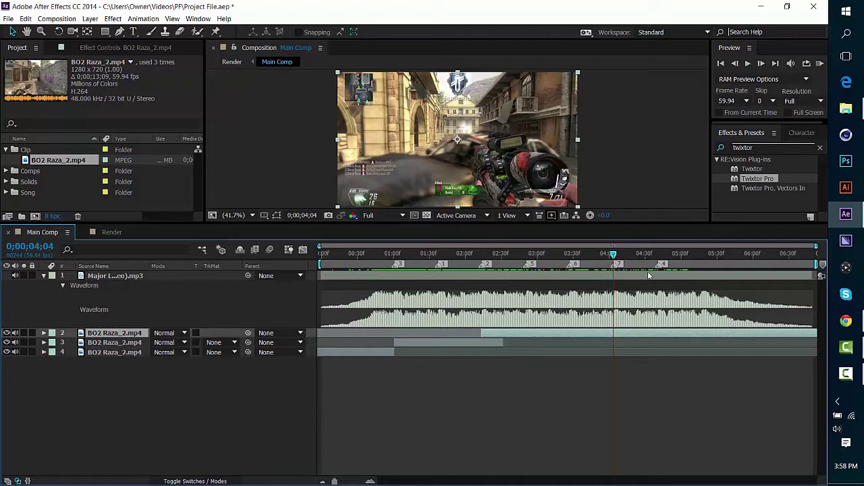
Preview the footage from one to four seconds and split the top layer at 0;00;03;37
left_click_drag(605, 255, 397, 257)
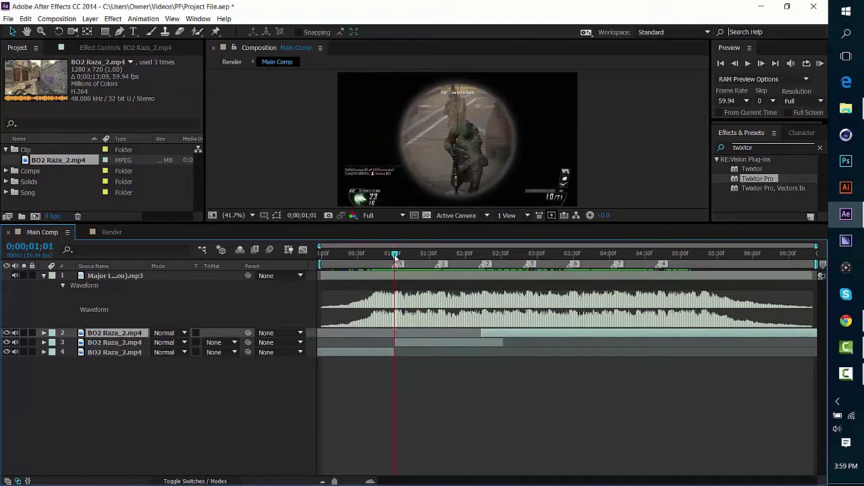
left_click_drag(396, 257, 582, 266)
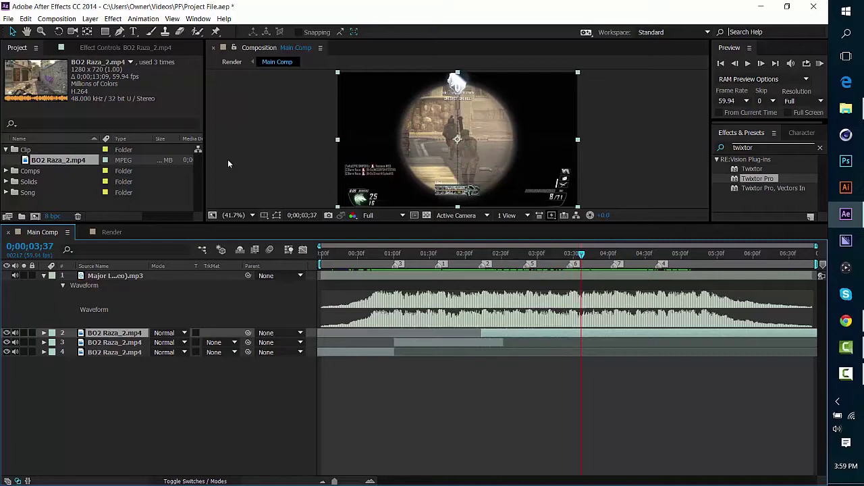
left_click(25, 18)
left_click(54, 154)
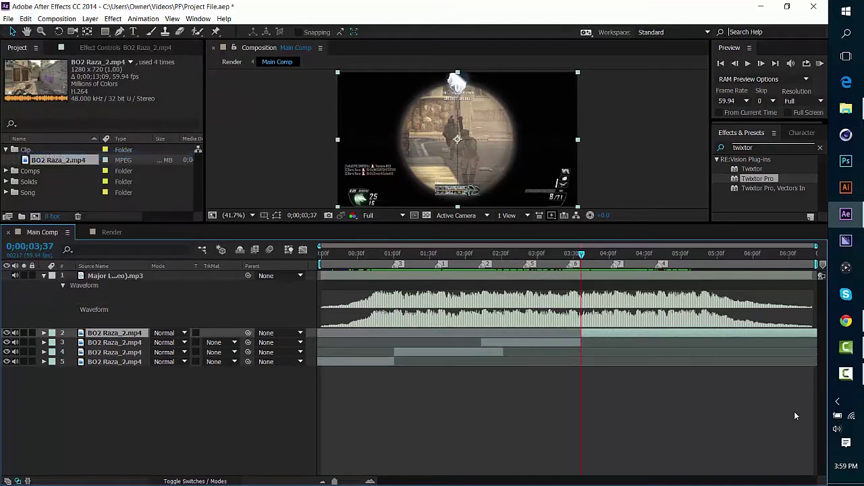
Split the top layer at 0;00;04;54 and extend the newest piece's start to 0;00;04;41
key("shift+Page_Up")
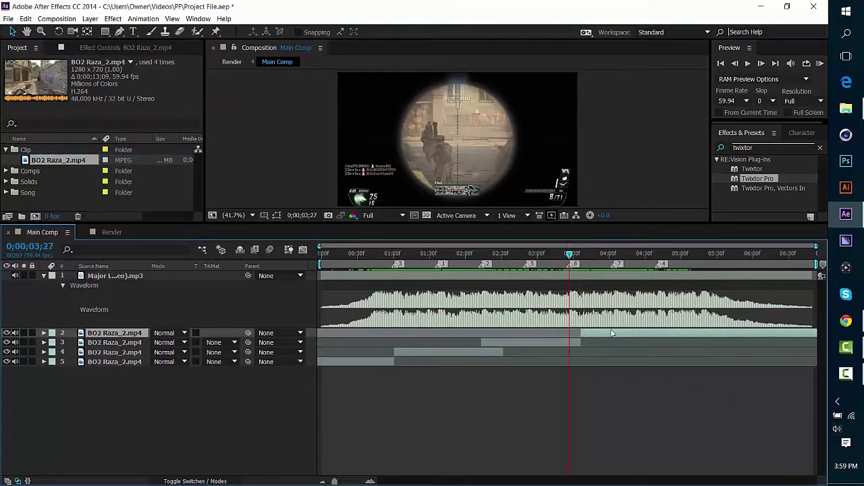
left_click_drag(576, 254, 675, 267)
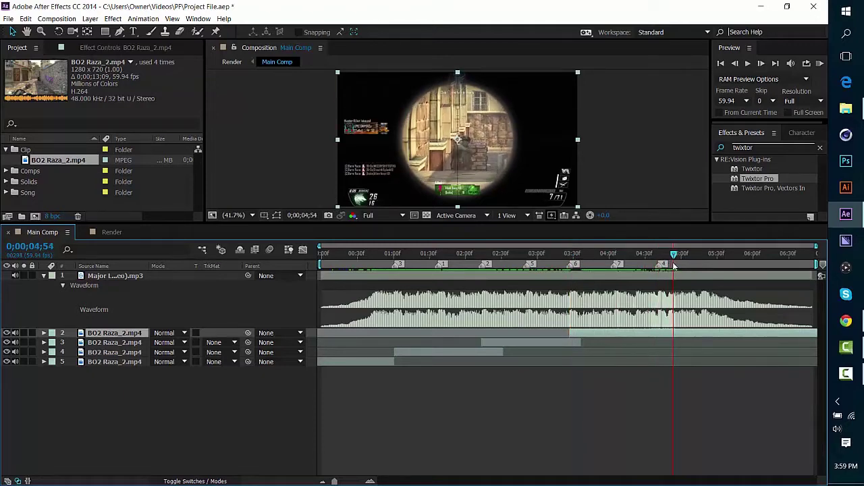
key("Page_Down")
left_click(56, 18)
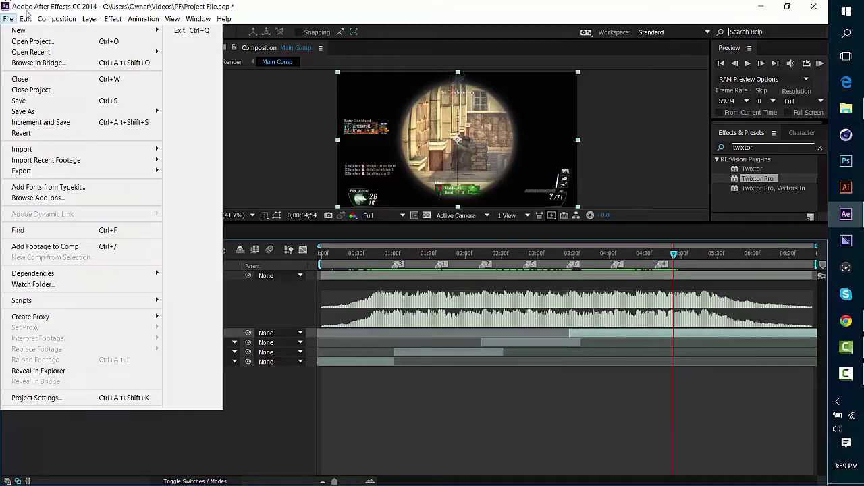
mouse_move(25, 18)
left_click(78, 157)
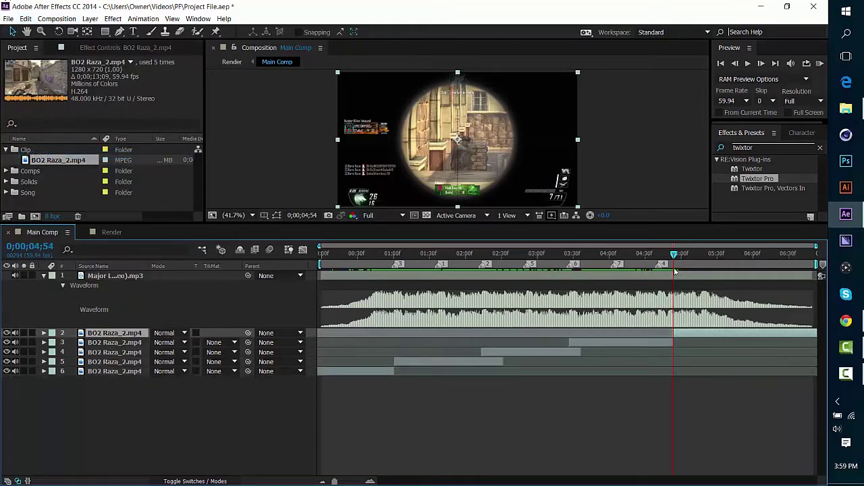
left_click_drag(673, 255, 658, 255)
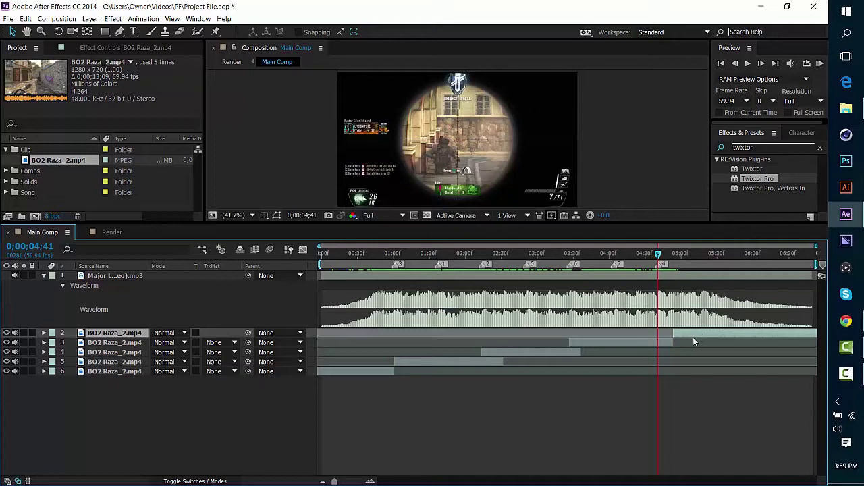
key("alt+bracketleft")
Apply Twixtor Pro to the gameplay piece starting at 0;00;01;01
left_click(418, 255)
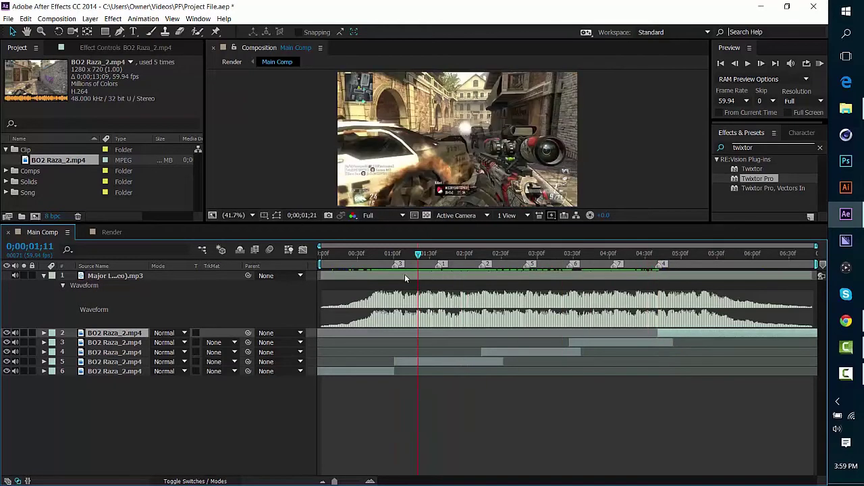
key("shift+Page_Up")
left_click_drag(755, 187, 432, 362)
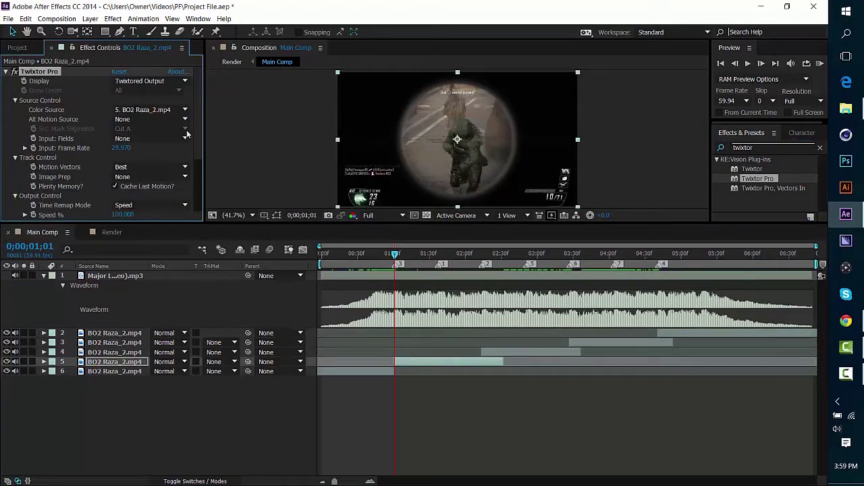
Set Twixtor Pro's input frame rate to 59.94
scroll(194, 139, "down", 3)
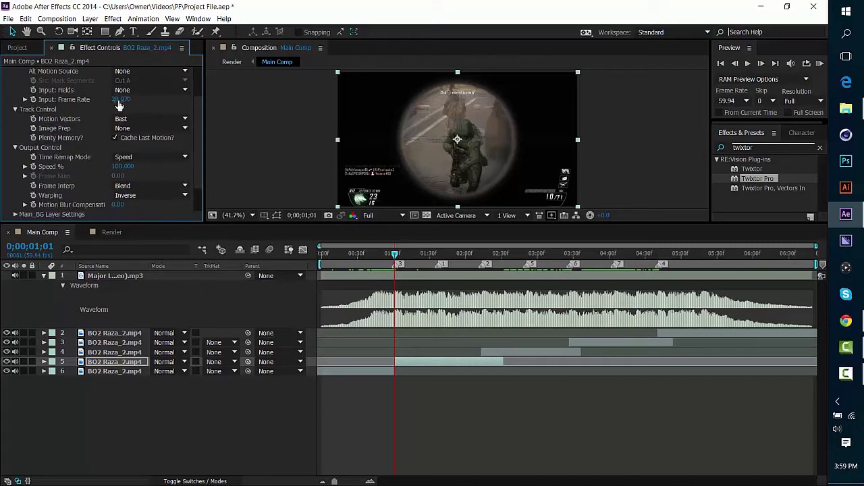
left_click(118, 99)
type("59.94")
key("Return")
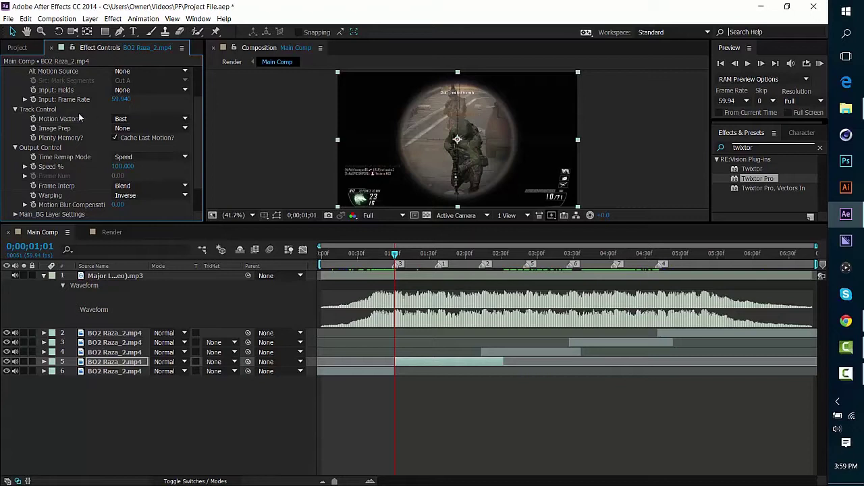
Set Motion Vectors to No Motion Vectors and open the Frame Interp choices
left_click(137, 120)
left_click(144, 129)
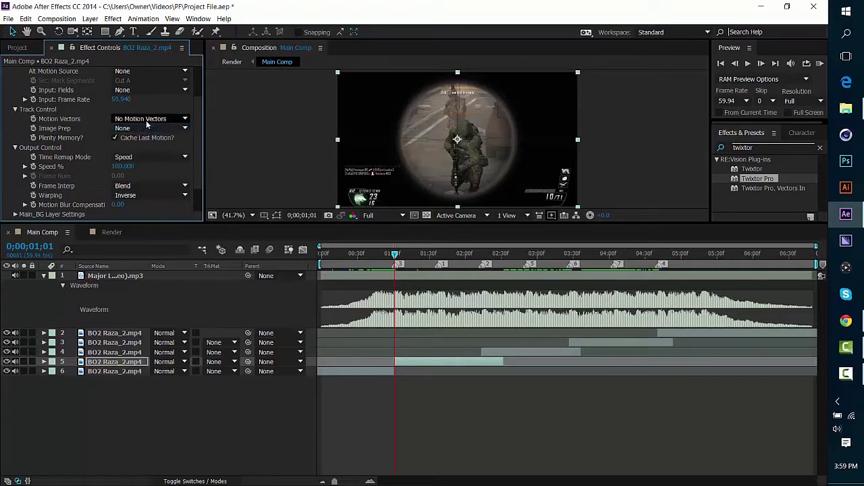
left_click(846, 373)
left_click(844, 426)
mouse_move(846, 374)
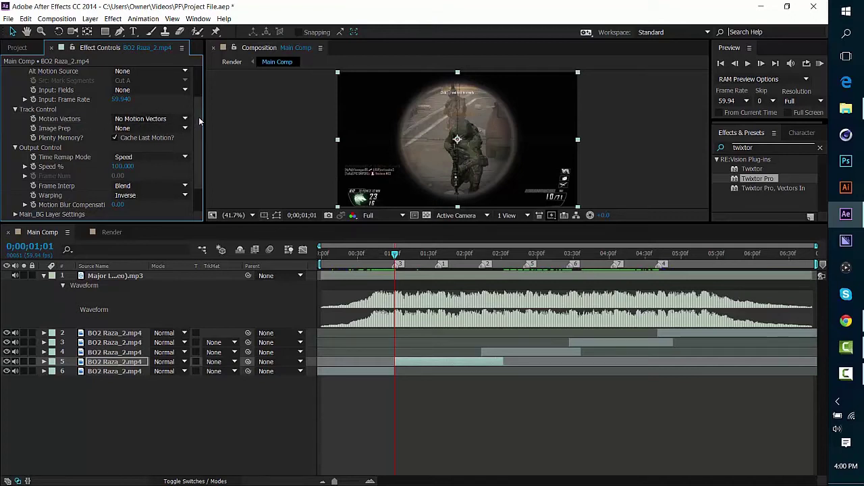
scroll(199, 116, "down", 3)
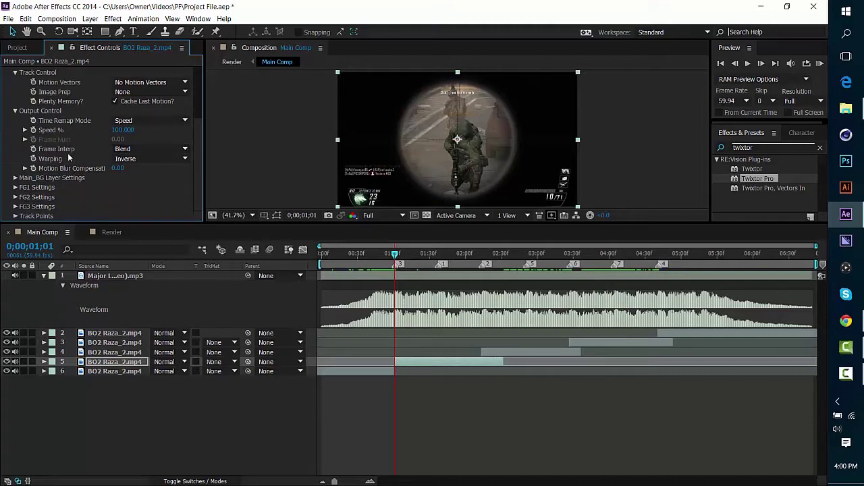
left_click(185, 149)
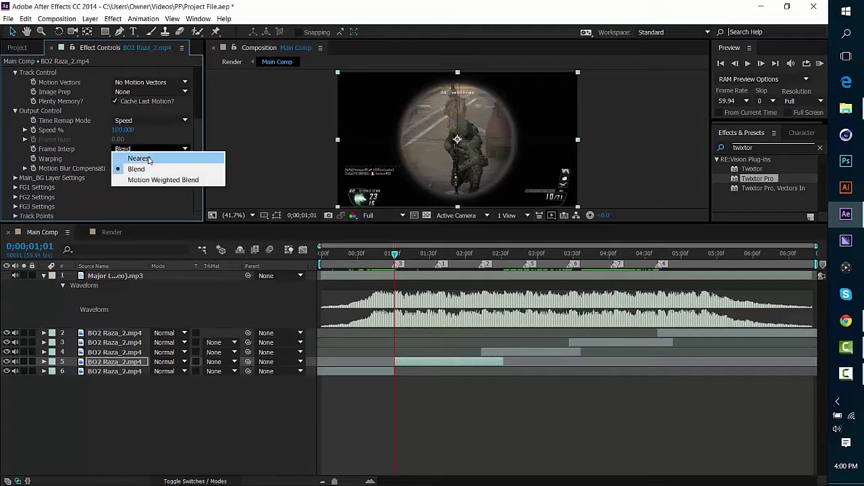
Set Frame Interp to Nearest and key Speed % at 200 near the clip start
left_click(191, 154)
scroll(195, 127, "up", 3)
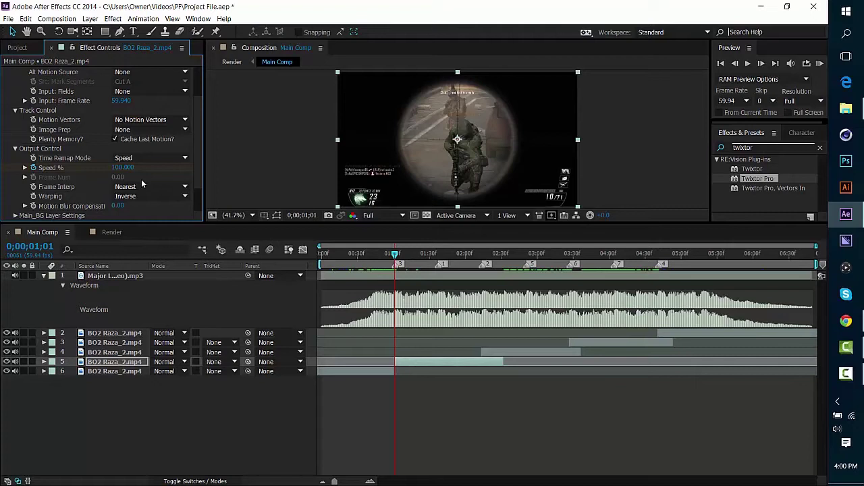
key("Page_Down")
left_click(122, 168)
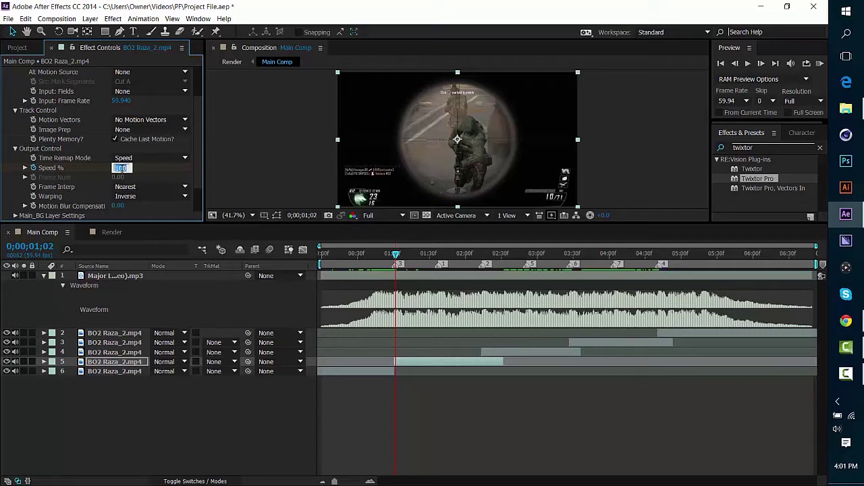
type("200")
key("Return")
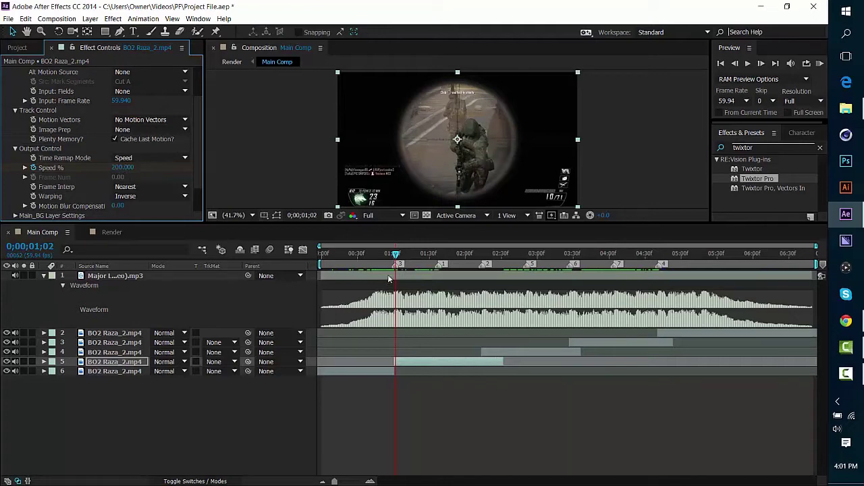
Key Speed % at 50 around 1;22 and 200 at 1;37
left_click_drag(396, 254, 421, 255)
left_click(123, 168)
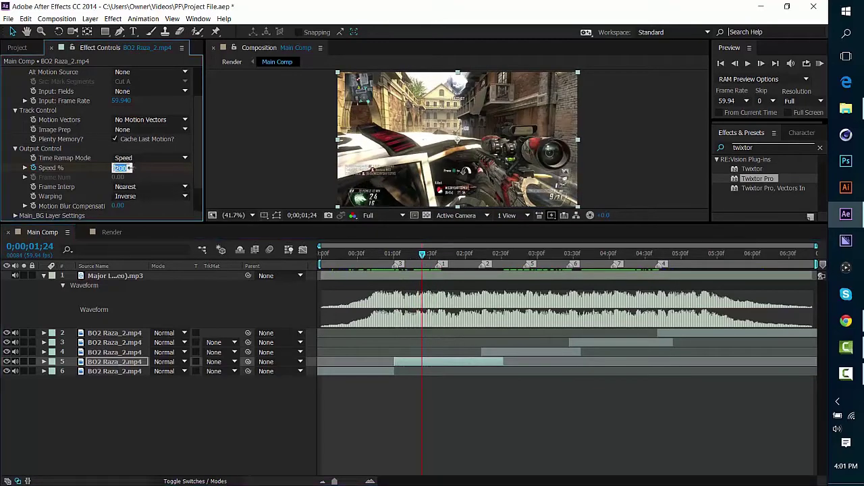
type("50")
key("Return")
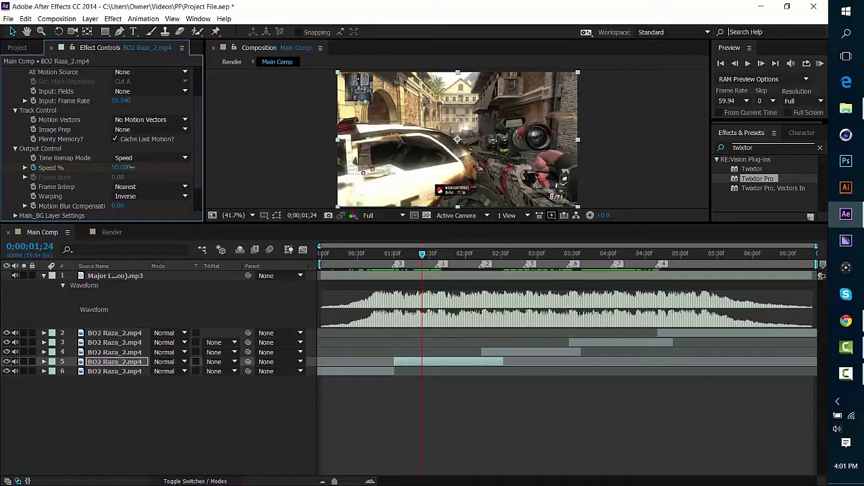
left_click_drag(424, 254, 438, 255)
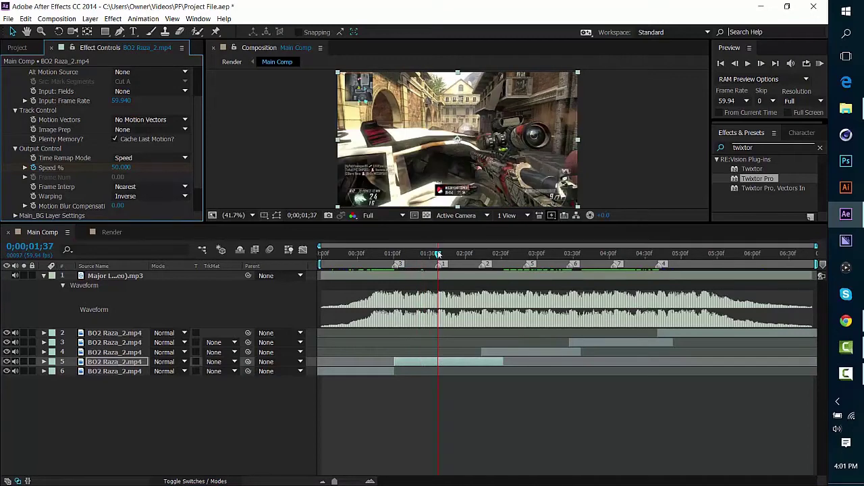
left_click(123, 167)
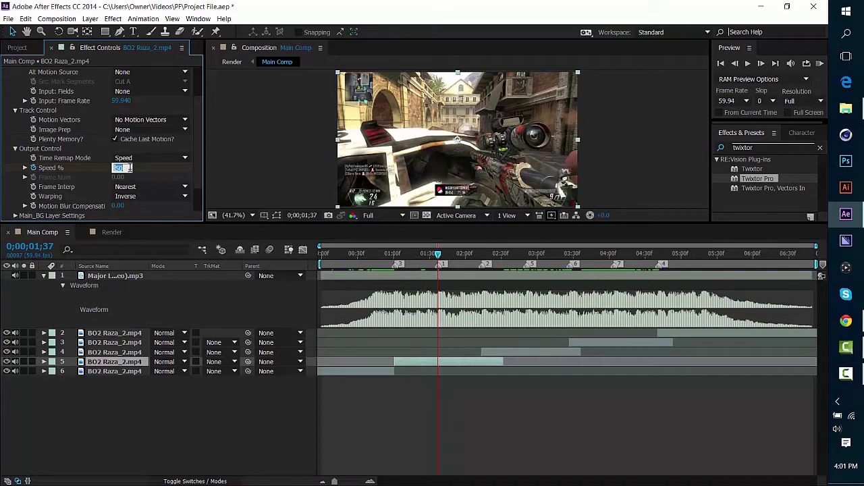
type("200")
key("Return")
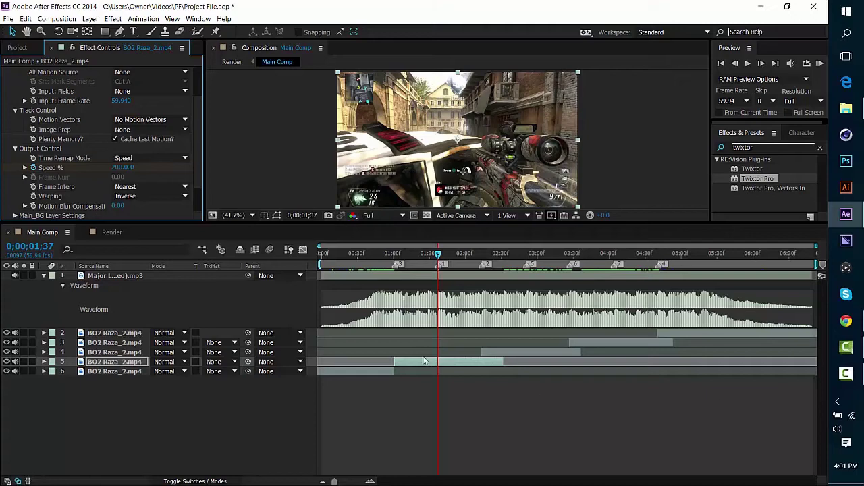
Reveal the Speed keyframes, nudge the middle one earlier, and key 50% at 2;00
key("u")
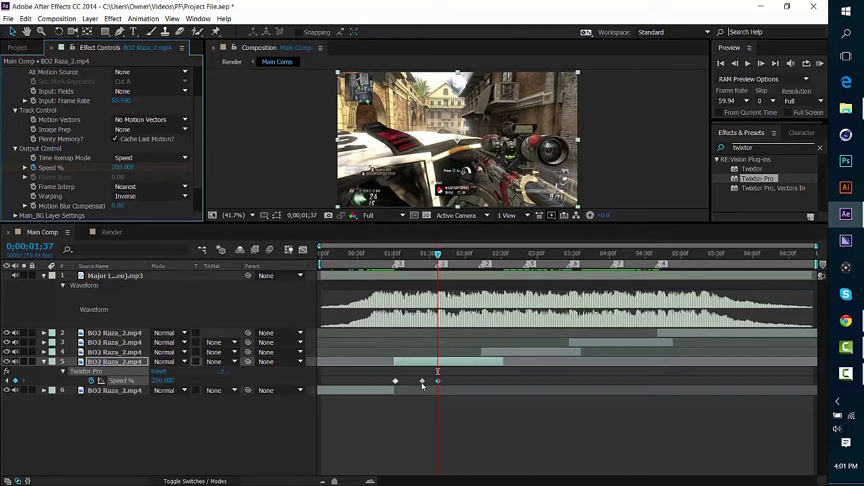
left_click_drag(422, 382, 417, 382)
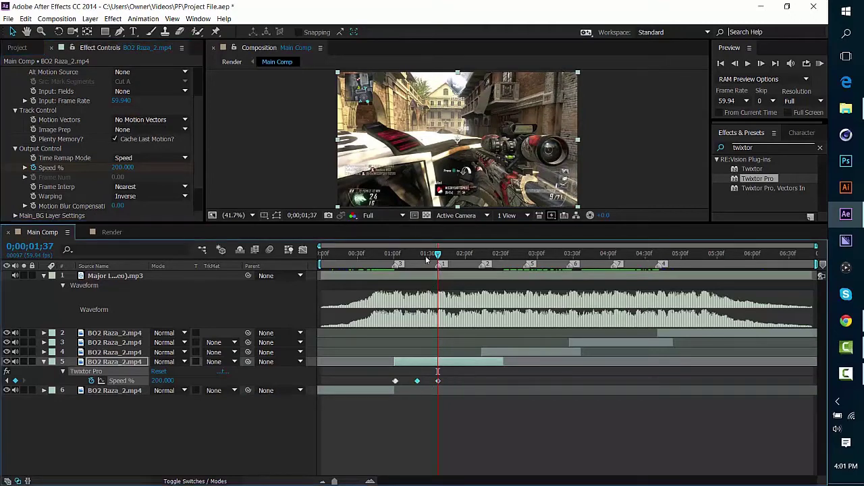
left_click_drag(426, 260, 464, 265)
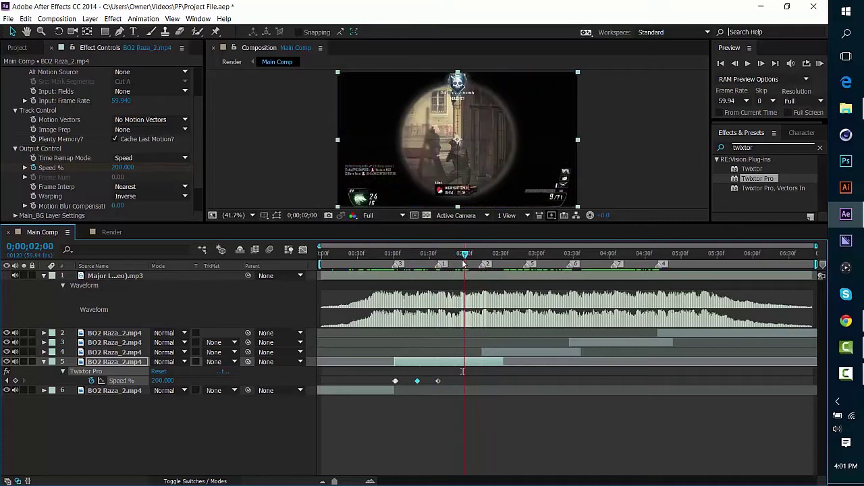
left_click(122, 167)
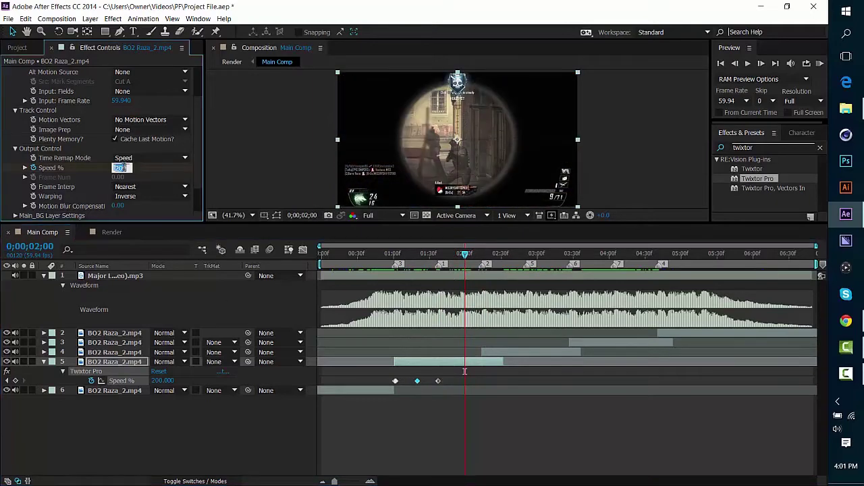
type("50")
key("Return")
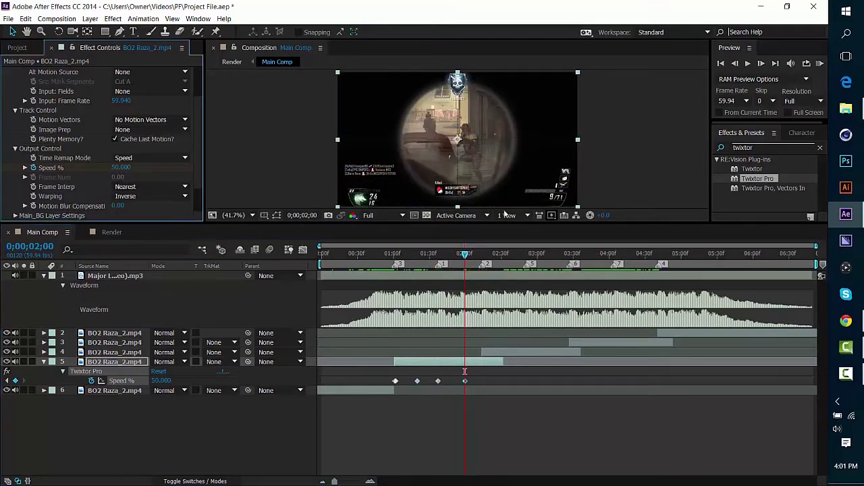
Key Speed % at 200 at 2;13
left_click(481, 254)
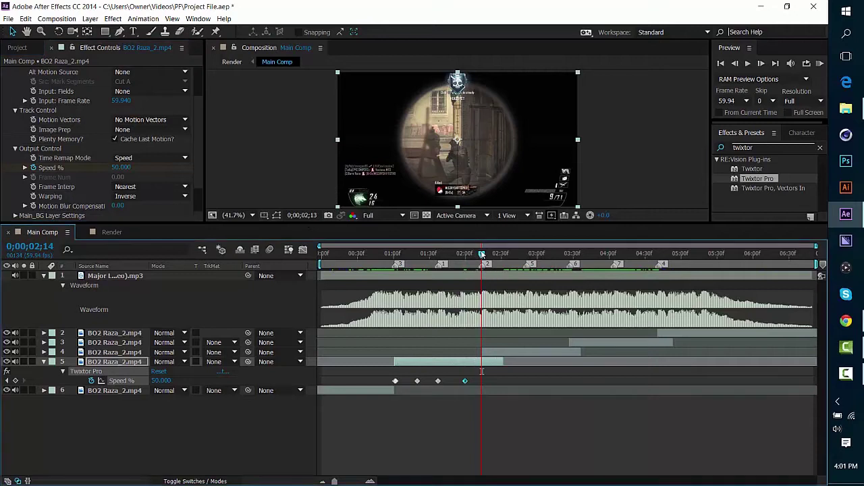
left_click(481, 255)
left_click(123, 167)
left_click(122, 168)
type("200")
key("Return")
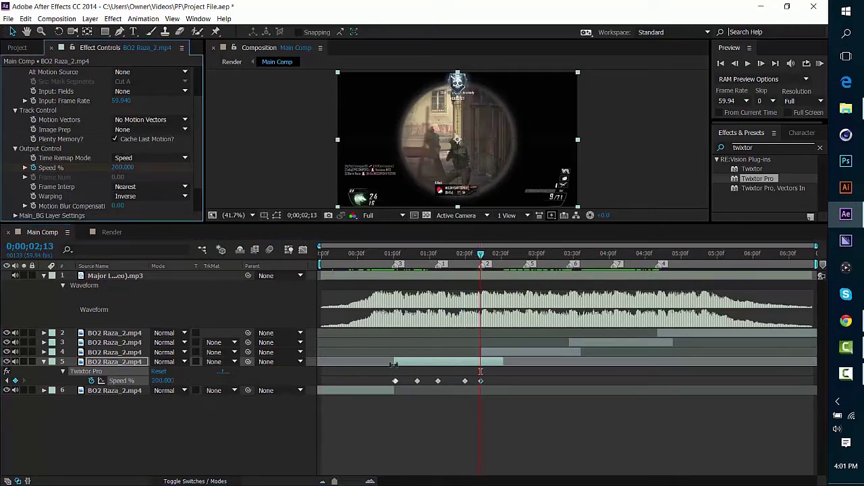
Nudge one Speed keyframe earlier, then apply Easy Ease to all five Speed % keyframes
left_click_drag(464, 381, 461, 380)
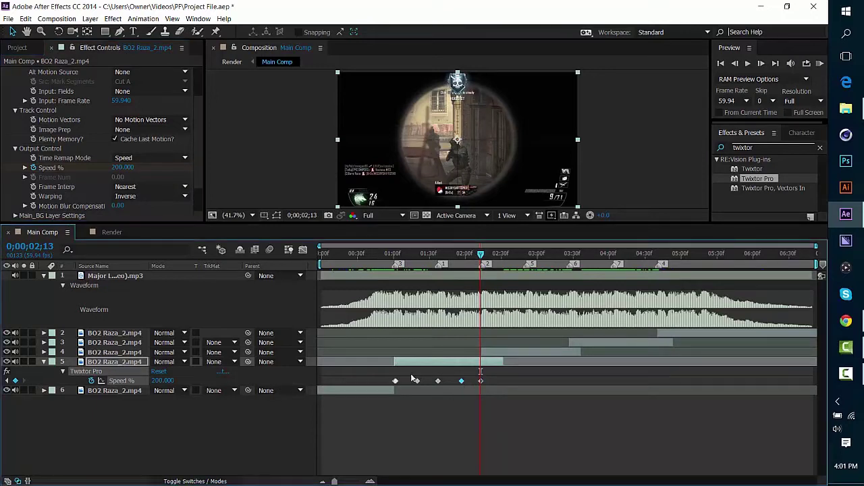
mouse_move(370, 377)
left_mouse_down()
mouse_move(513, 392)
mouse_move(491, 387)
left_mouse_up()
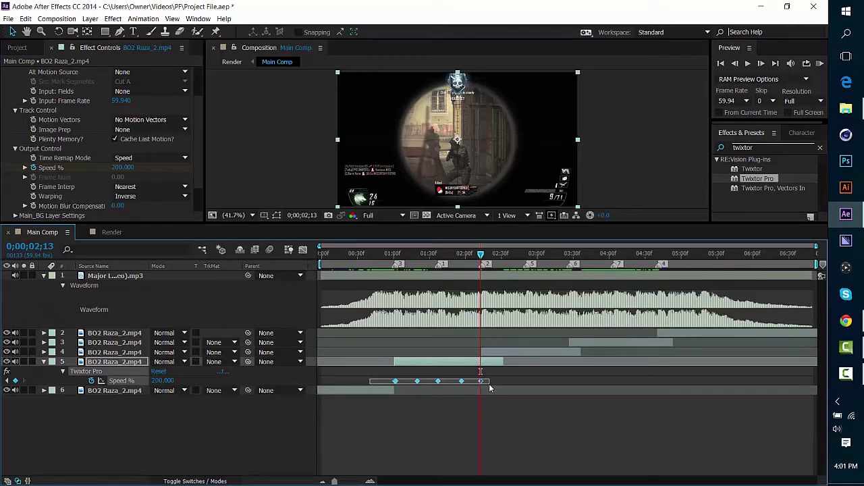
left_click_drag(490, 388, 491, 386)
right_click(481, 382)
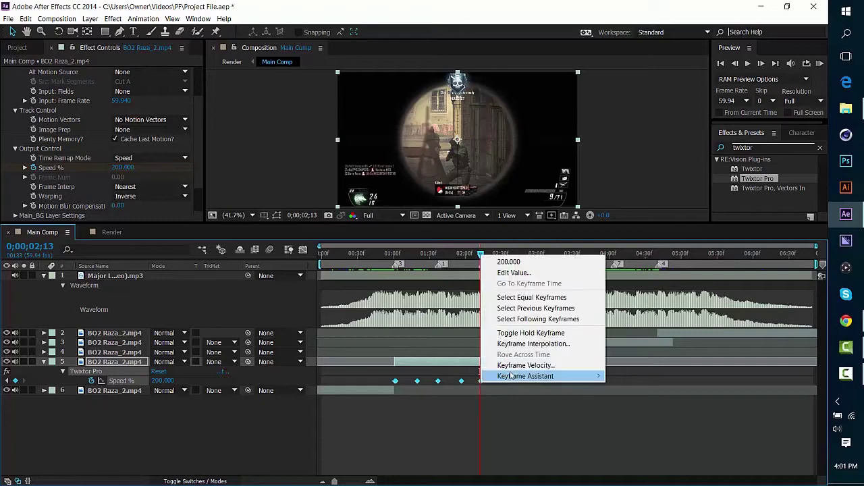
mouse_move(512, 376)
left_click(629, 398)
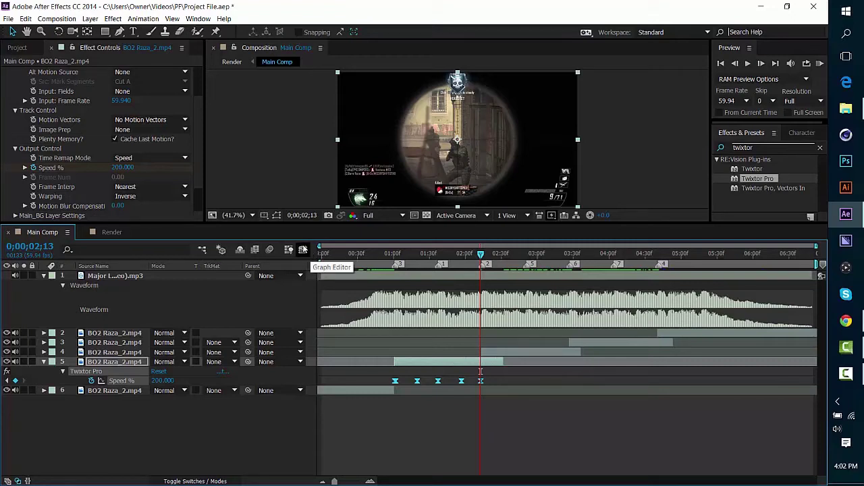
In the Graph Editor, reshape the Speed ease around the first keyframe and middle peak
left_click(303, 249)
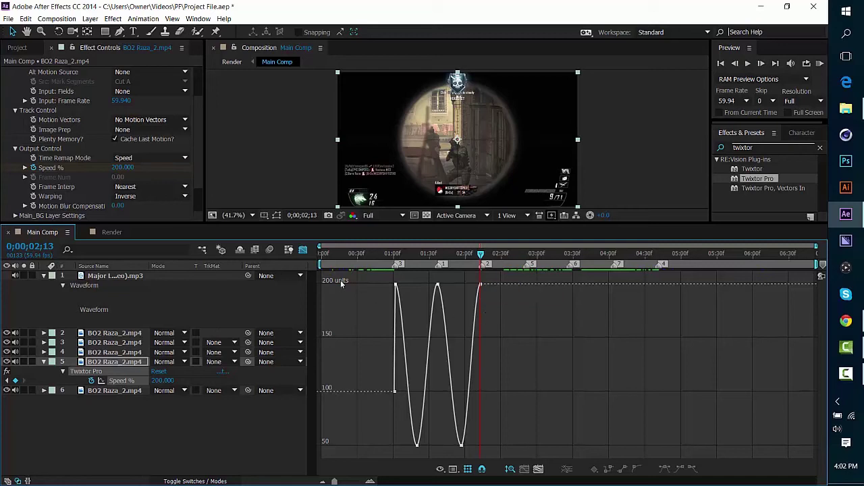
left_click(395, 284)
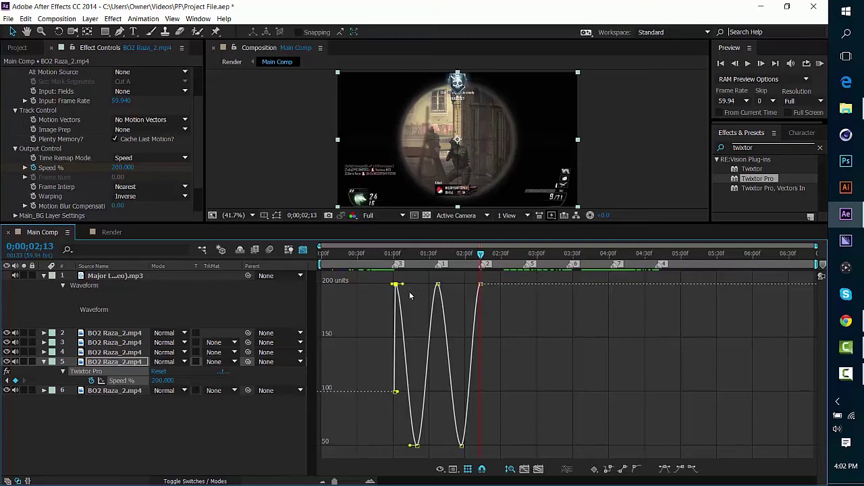
left_click_drag(406, 292, 514, 297)
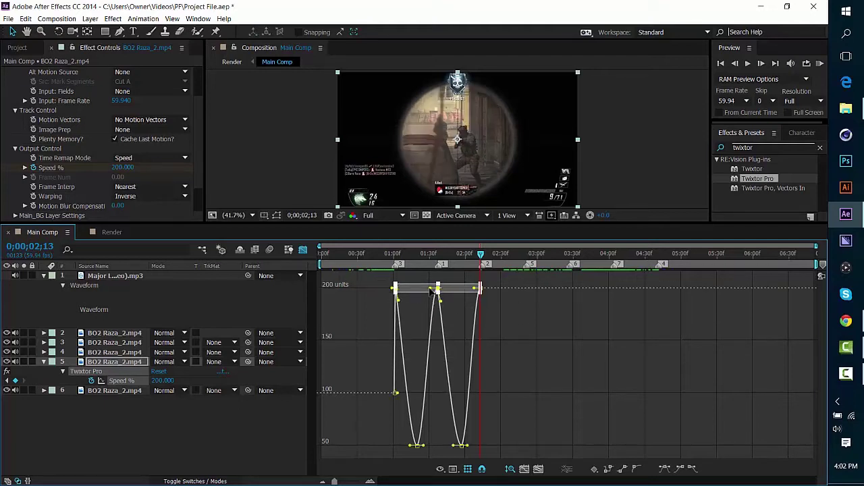
left_click(437, 291)
mouse_move(445, 301)
left_mouse_down()
mouse_move(446, 310)
mouse_move(437, 303)
left_mouse_up()
left_click(303, 249)
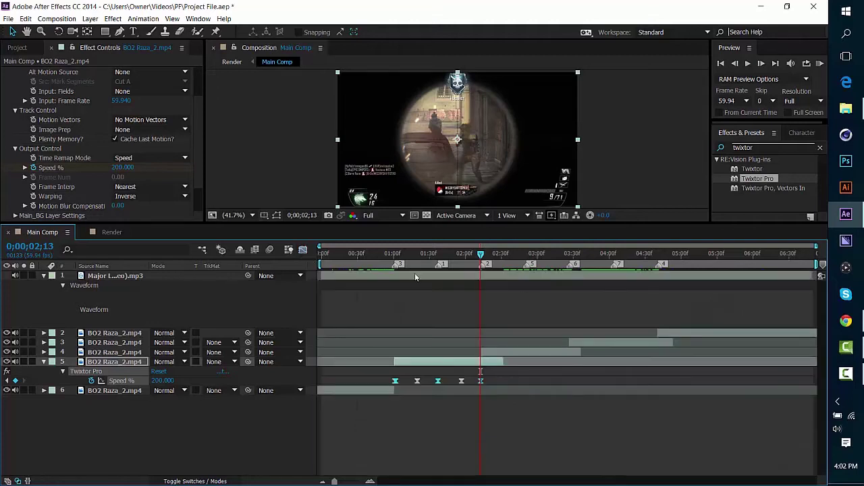
At 0;00;02;11, select the two lowest Speed keyframes in the Graph Editor
left_click(477, 255)
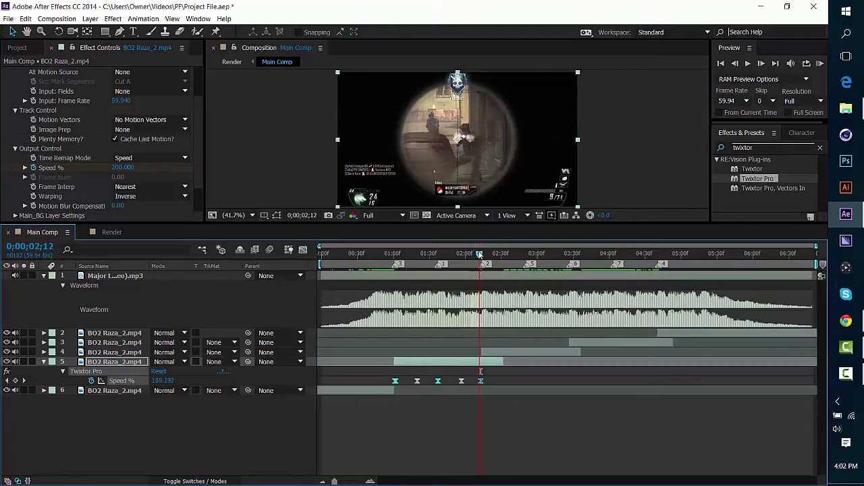
left_click_drag(476, 255, 479, 255)
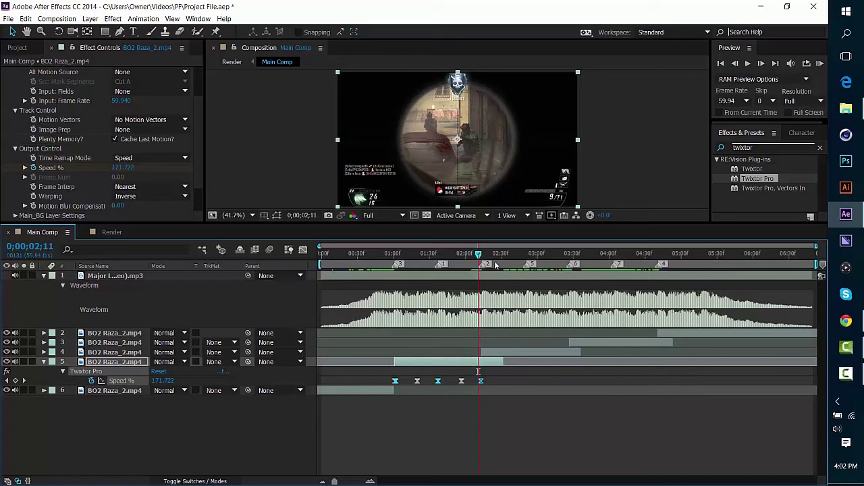
left_click(303, 251)
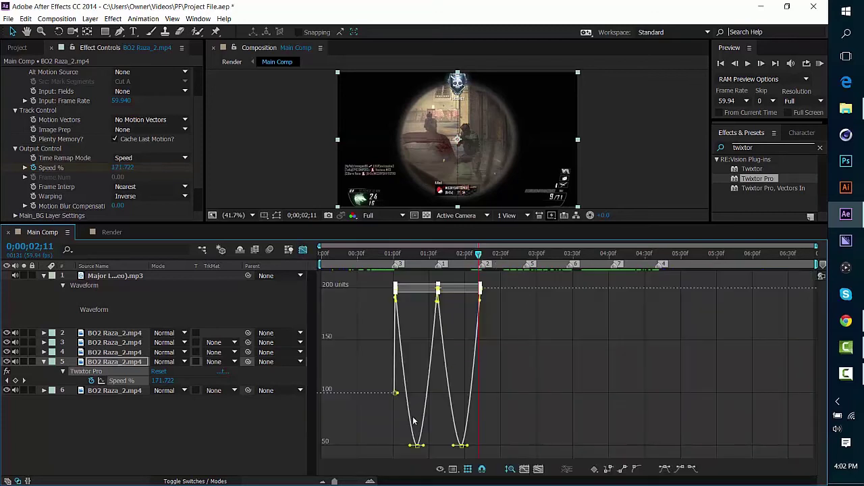
left_click_drag(368, 416, 396, 442)
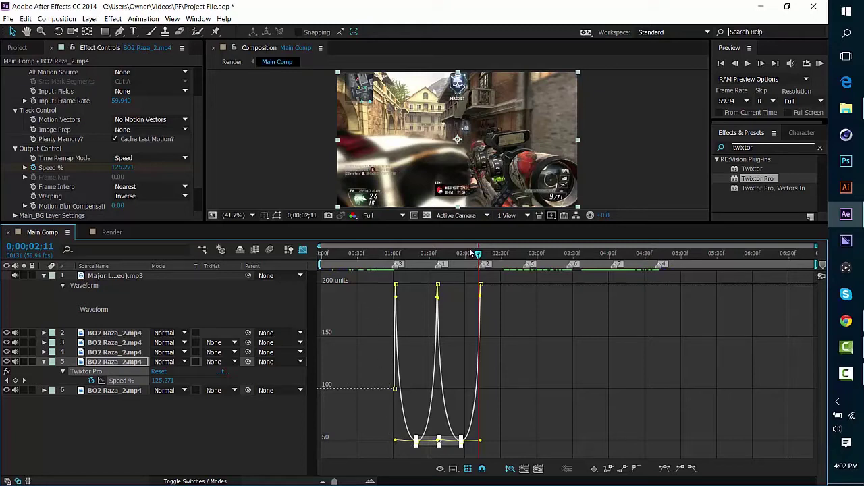
left_click(302, 249)
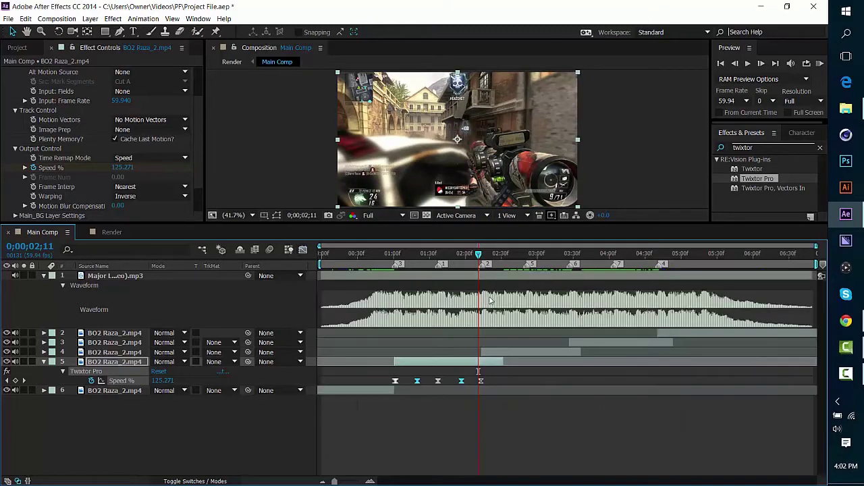
key("space")
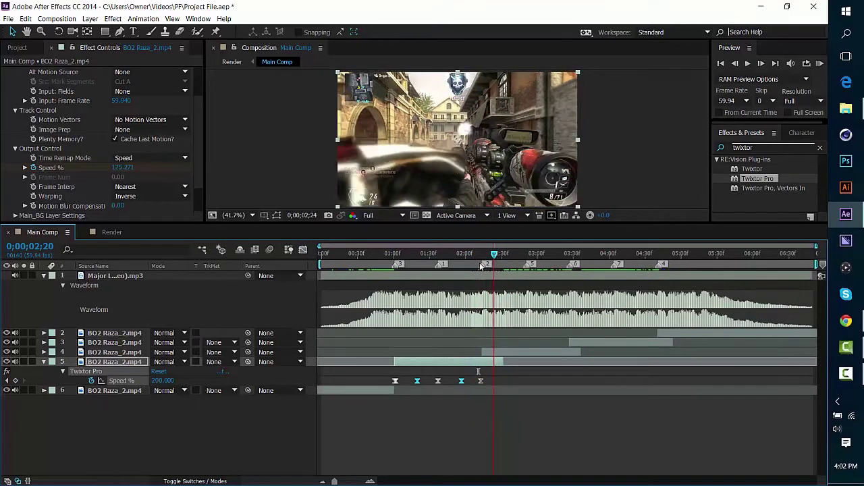
left_click_drag(500, 264, 442, 288)
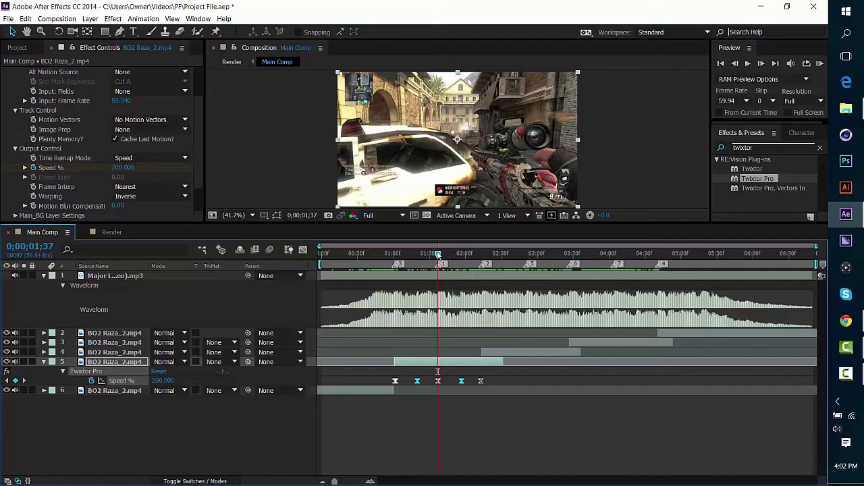
left_click(440, 256)
left_click_drag(440, 259, 418, 256)
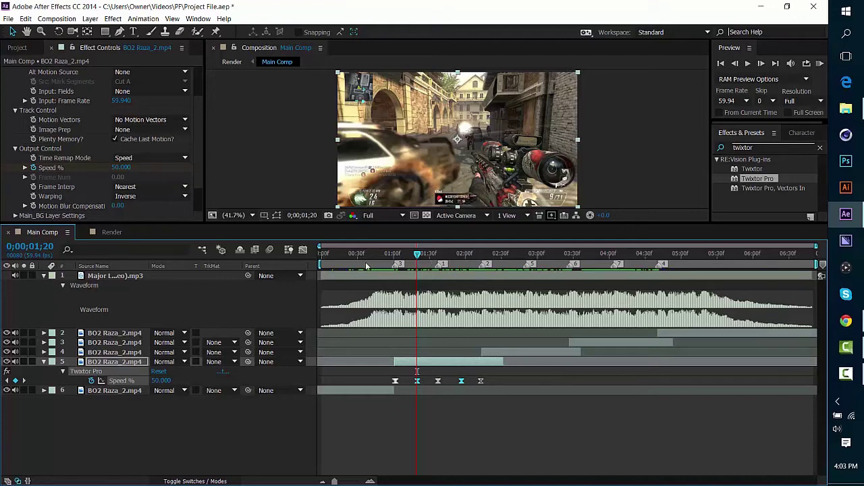
Select all five Speed % keyframes of layer 5's Twixtor Pro ramp
left_click(480, 260)
key("j")
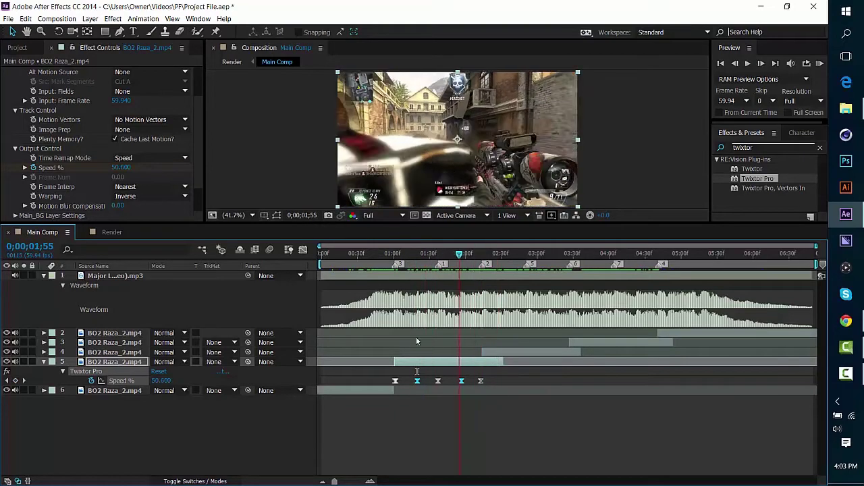
left_click(483, 389)
left_click_drag(484, 388, 370, 376)
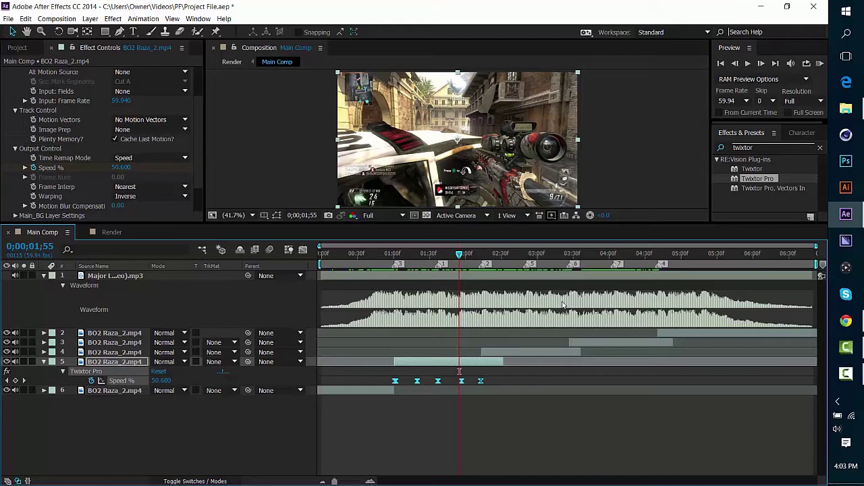
Clear the keyframe selection, select layer 4, and move the time to its start
scroll(116, 120, "up", 2)
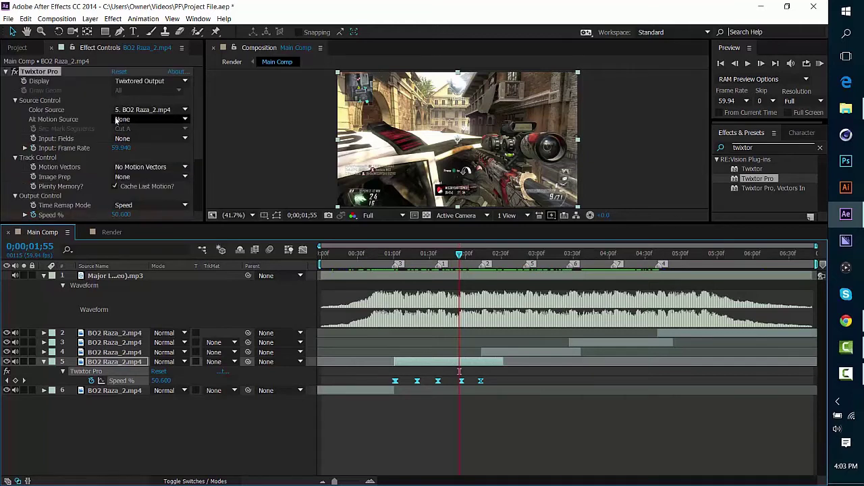
left_click(57, 78)
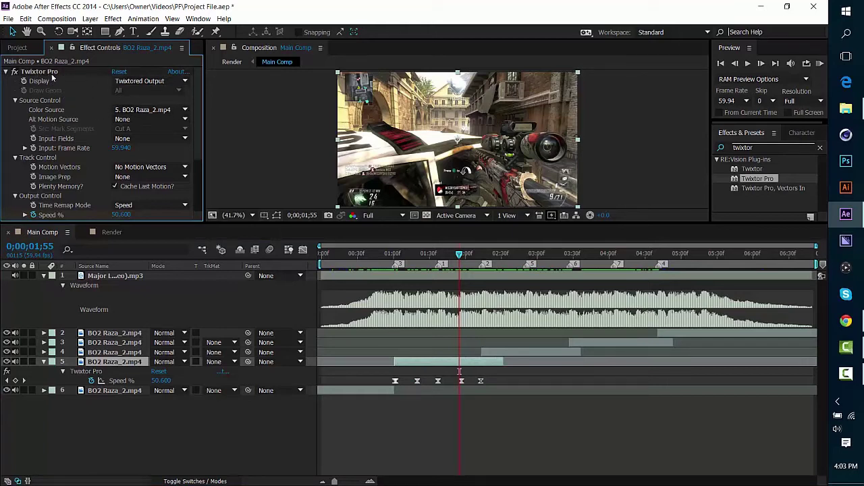
left_click_drag(198, 122, 515, 348)
left_click(518, 351)
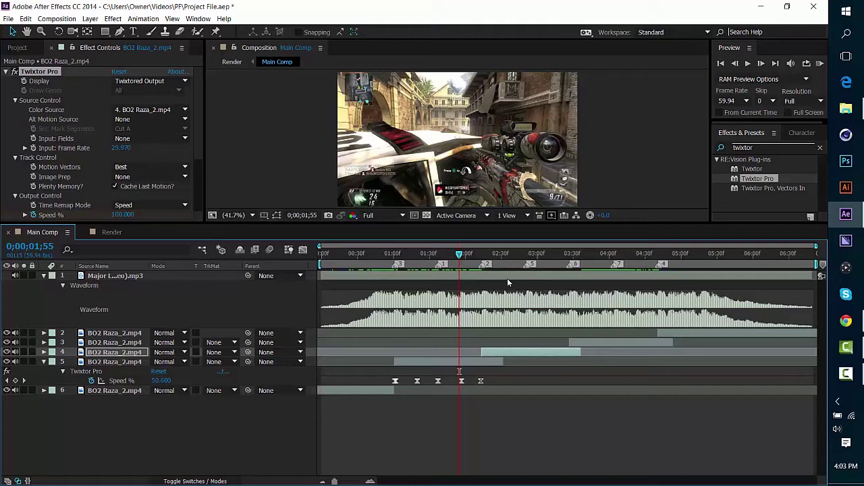
left_click(482, 255)
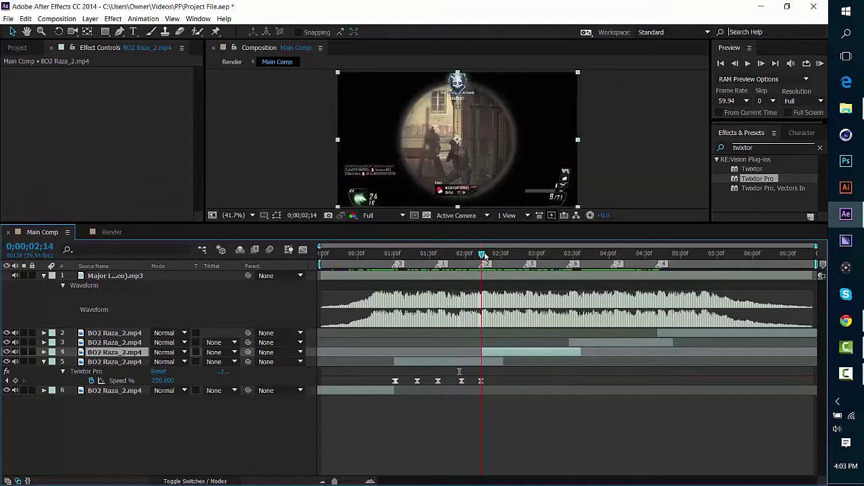
Paste the Speed % ramp keyframes onto layer 4 starting at 0;00;02;14
left_click(503, 352)
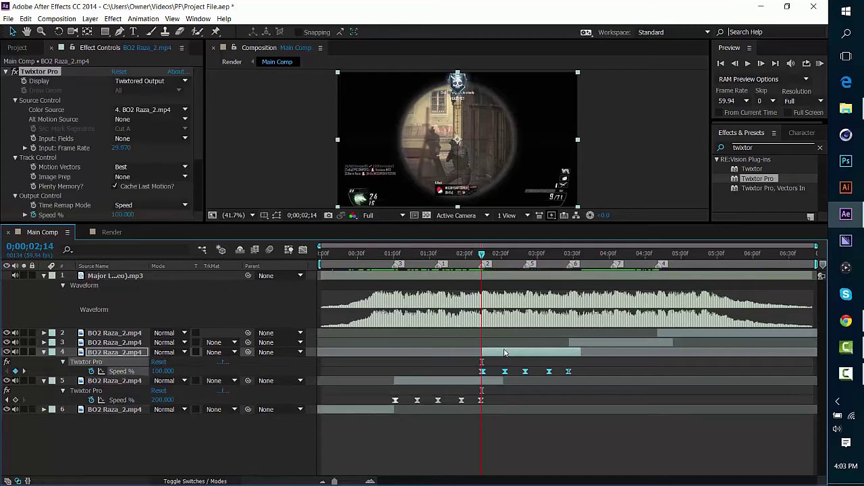
key("u")
left_click_drag(201, 151, 198, 173)
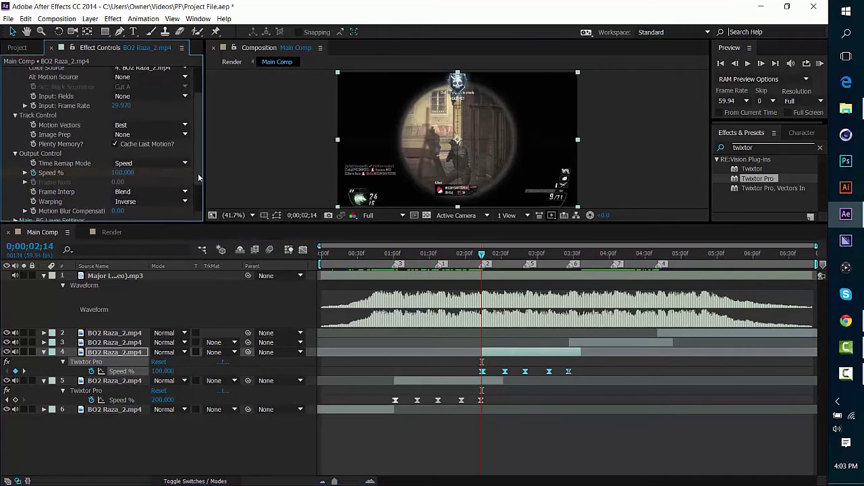
Set layer 4's Twixtor Pro to 59.94 input fps, No Motion Vectors and Nearest interpolation
left_click(123, 108)
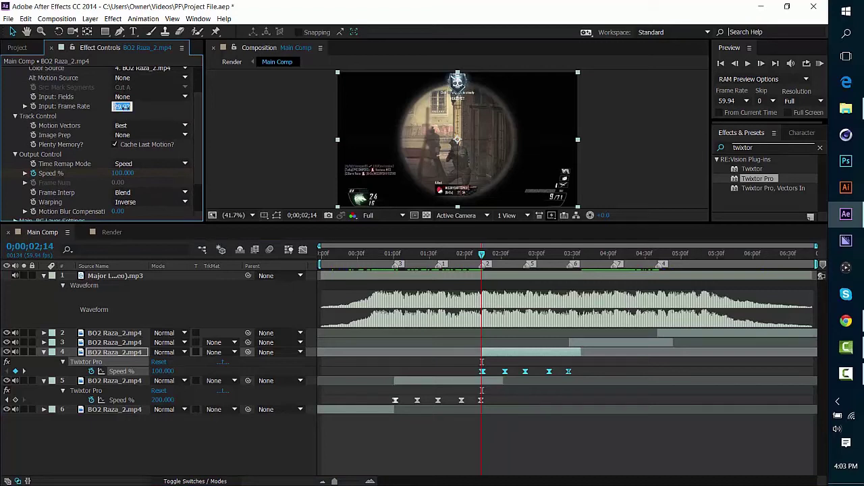
type("59.94")
key("Return")
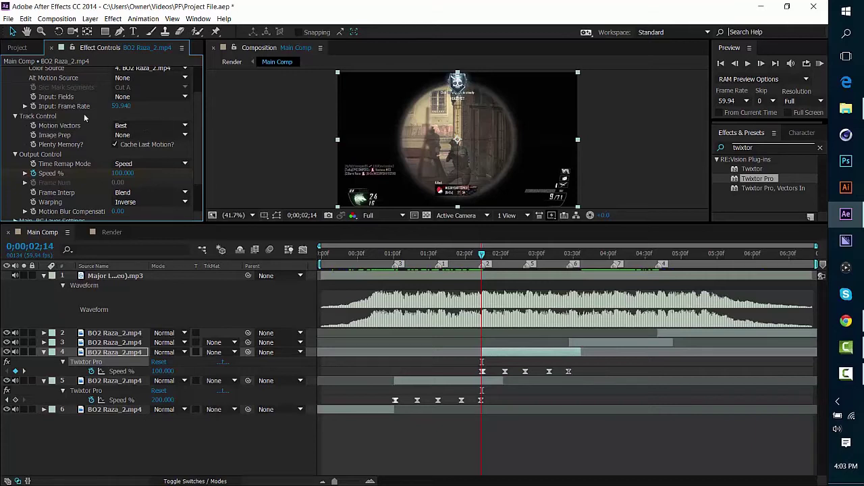
left_click(162, 125)
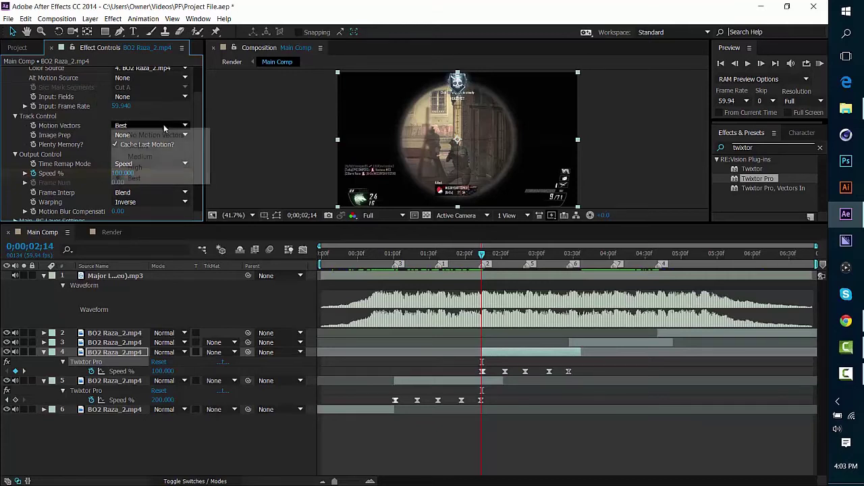
left_click(192, 133)
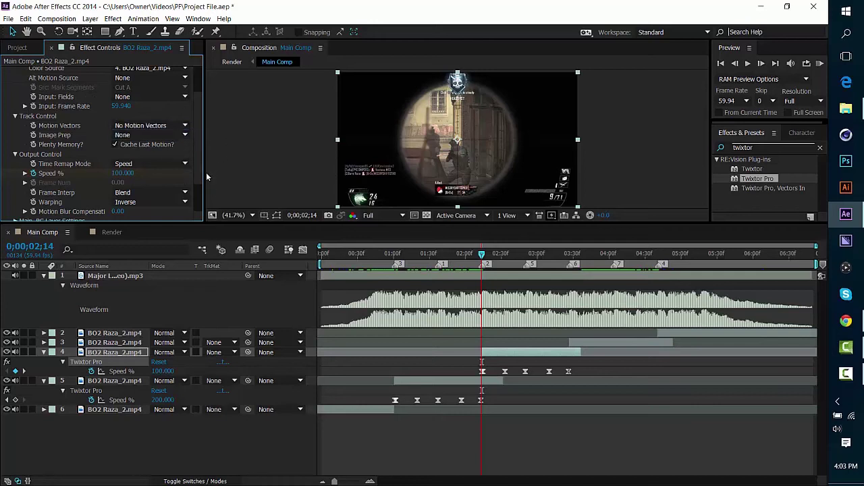
left_click(162, 192)
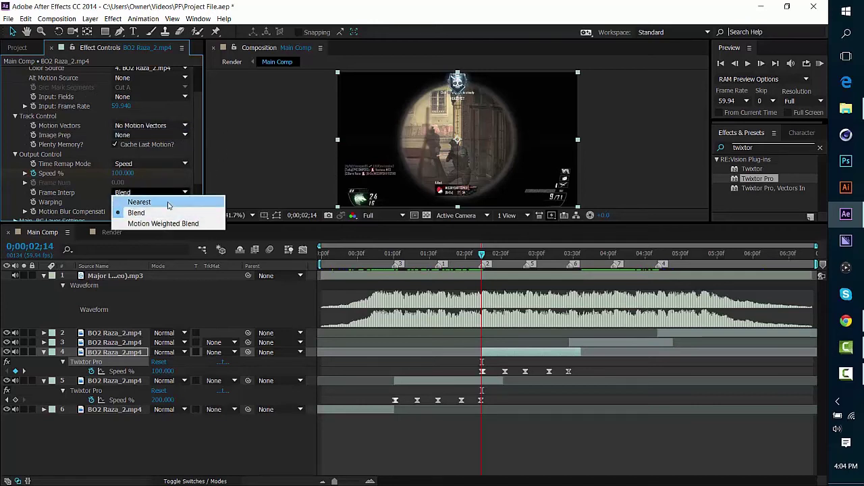
left_click(168, 202)
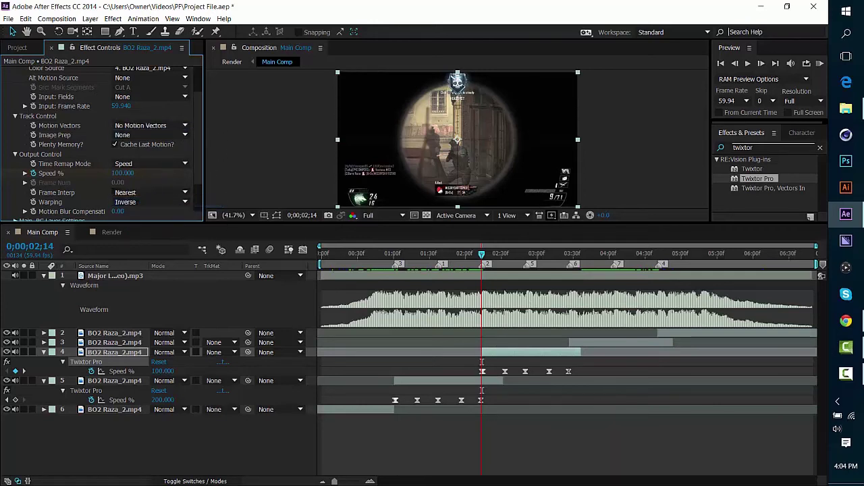
left_click(370, 481)
left_click_drag(507, 482, 535, 483)
Snap layer 4's third and fourth Speed keyframes onto the beat markers, the ramp ending at 0;00;03;26
left_click(451, 372)
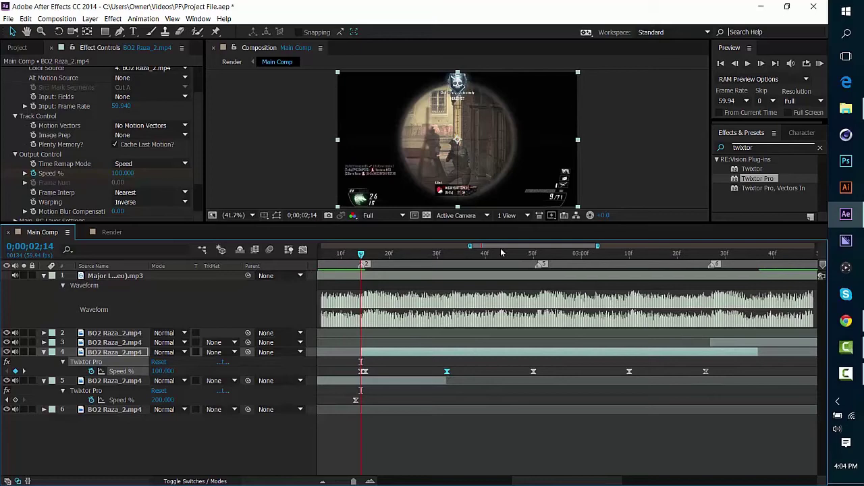
left_click_drag(517, 255, 538, 254)
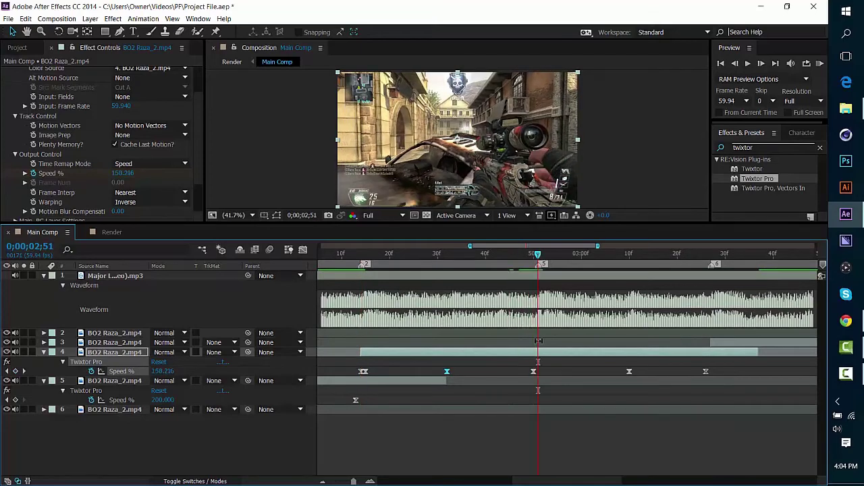
left_click_drag(535, 372, 538, 372)
left_click_drag(629, 372, 624, 373)
left_click_drag(696, 256, 709, 253)
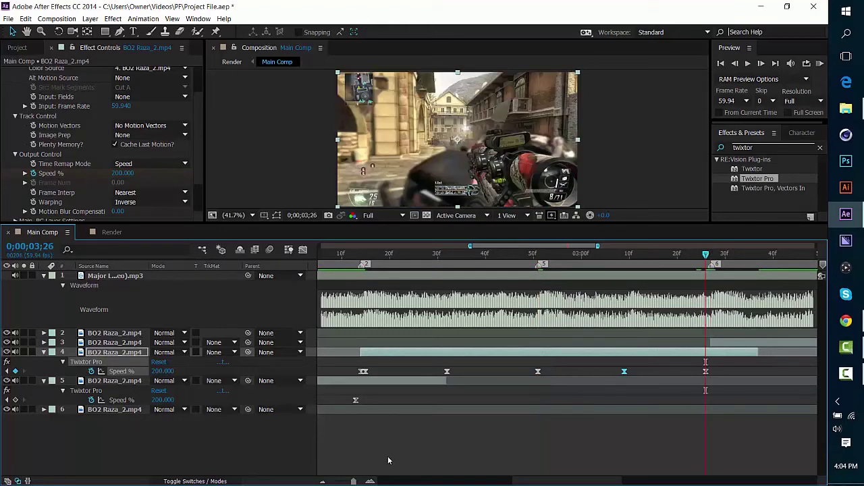
left_click(322, 481)
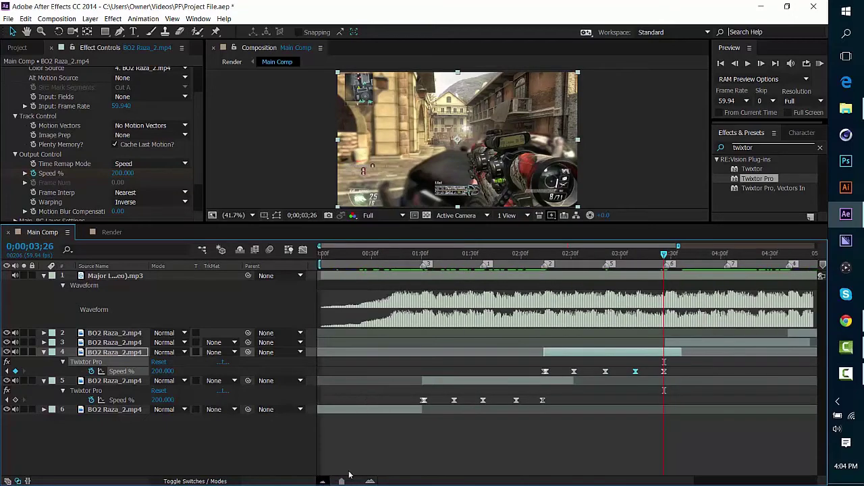
scroll(497, 482, "right", 3)
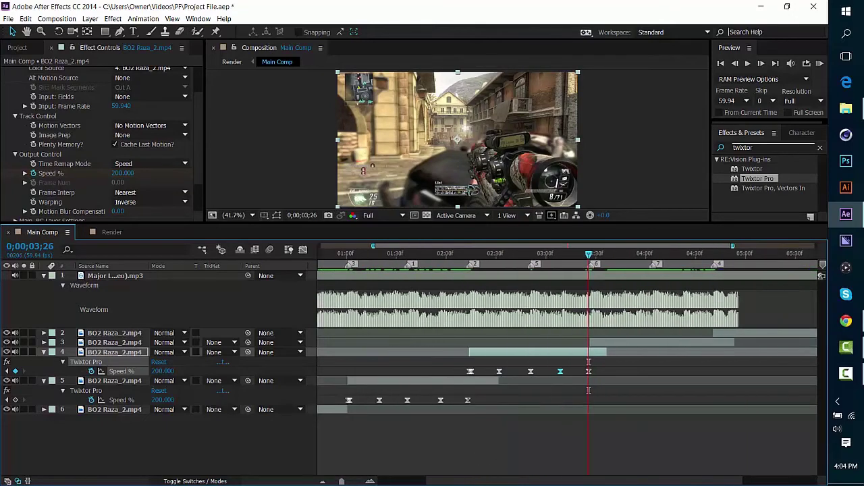
scroll(509, 399, "left", 1)
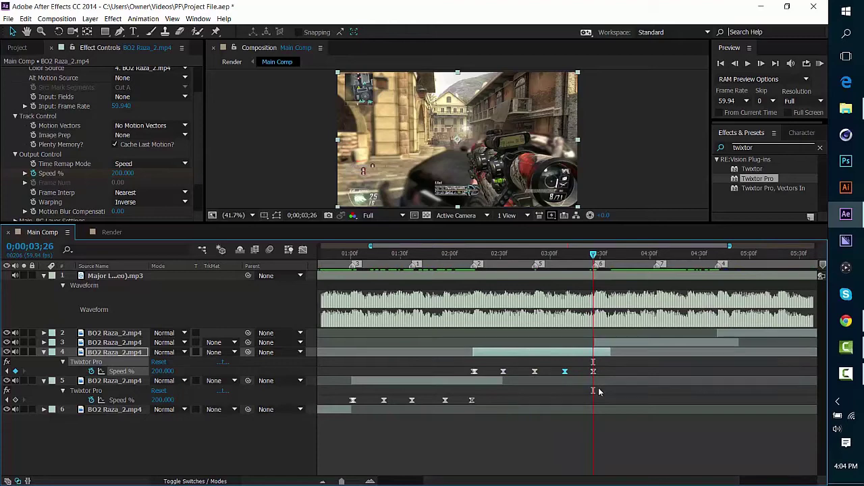
left_click(635, 343)
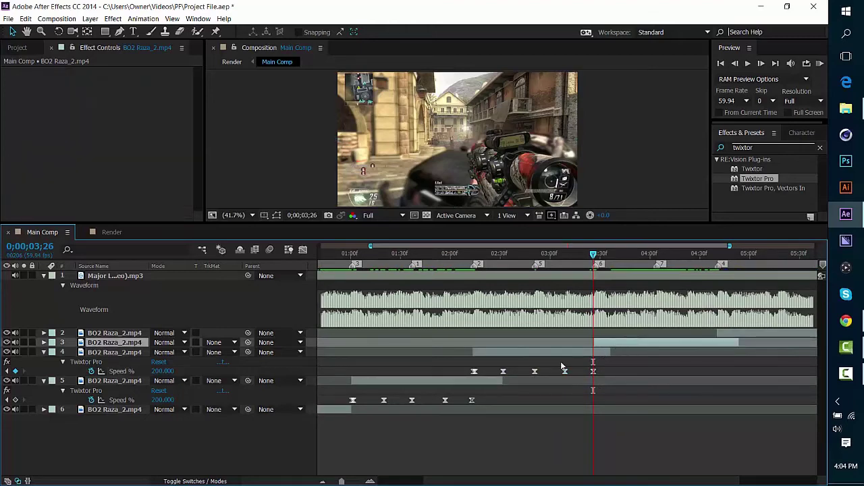
Paste the five-keyframe Speed % ramp onto layer 3 at 0;00;03;26, then check it up to 0;00;04;41
key("ctrl+alt+shift+e")
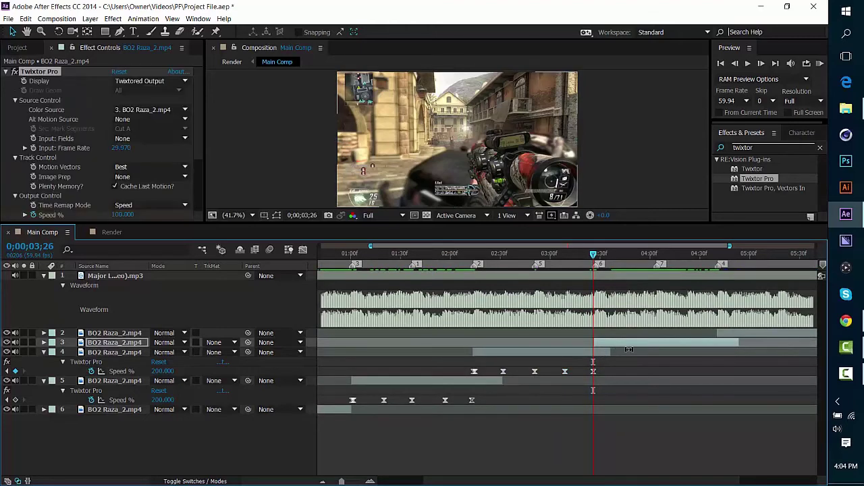
key("ctrl+v")
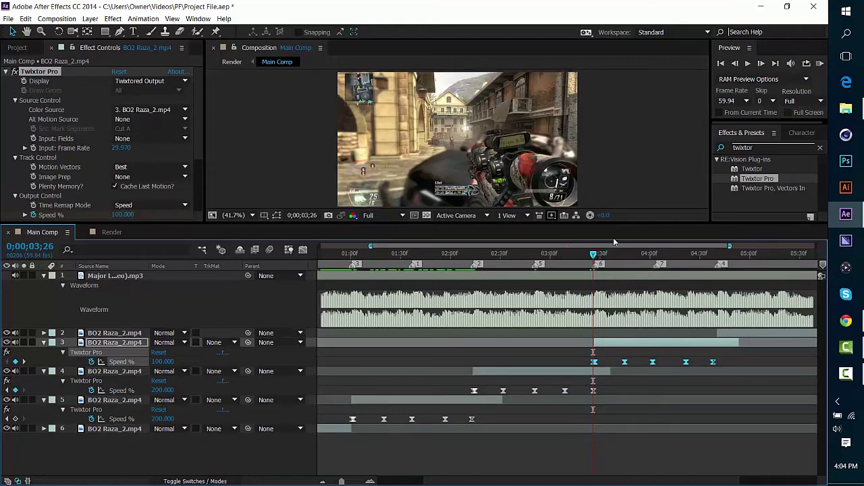
left_click_drag(594, 255, 653, 312)
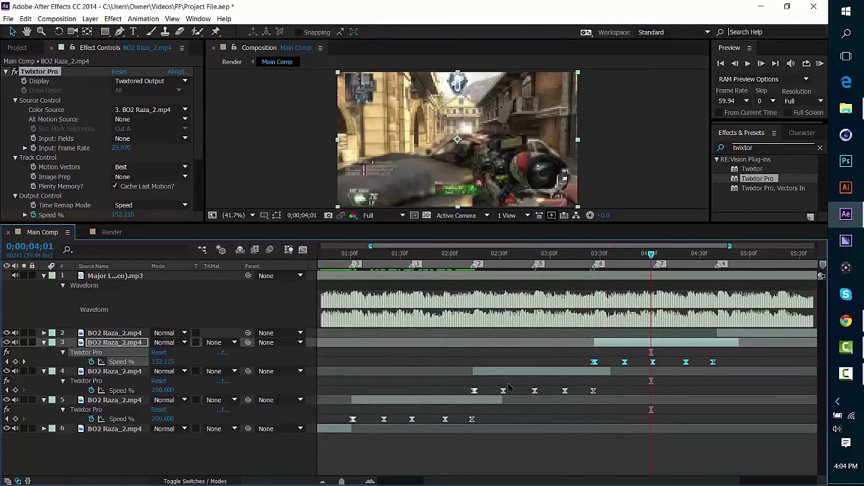
left_click(324, 481)
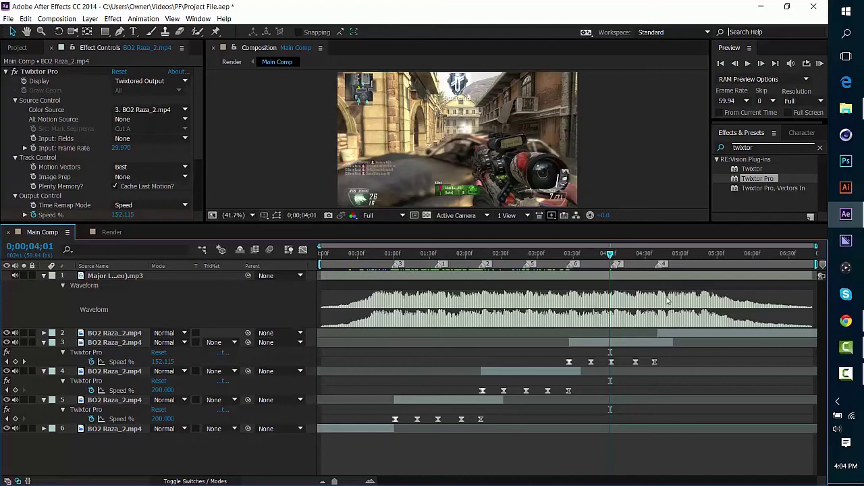
left_click_drag(608, 253, 663, 254)
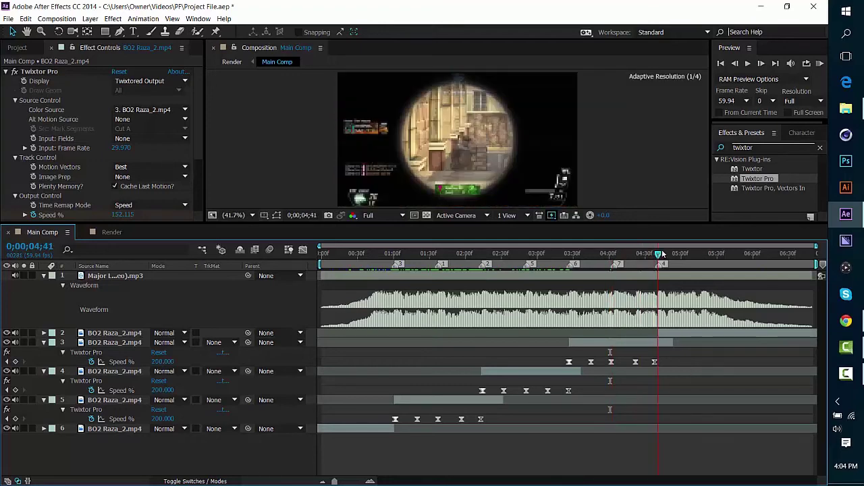
Paste the ramp onto layer 2, set Twixtor to 59.94 fps, No Motion Vectors, Nearest, and delete the later keyframes
left_click(677, 332)
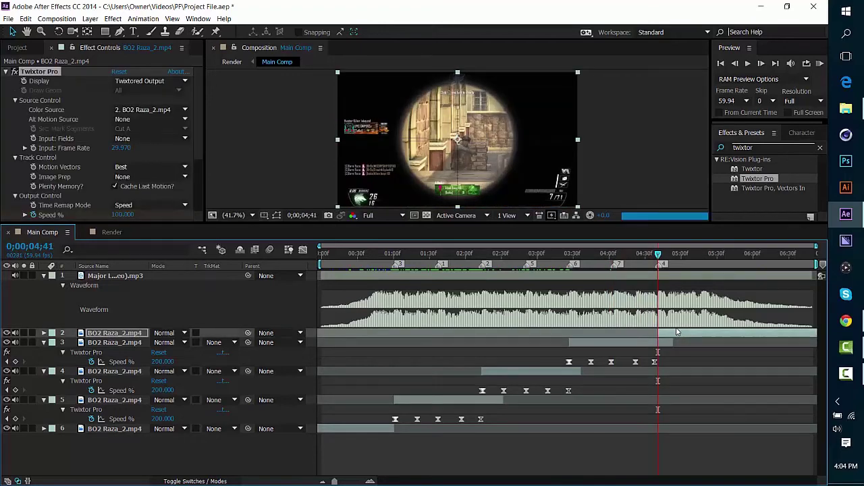
key("ctrl+v")
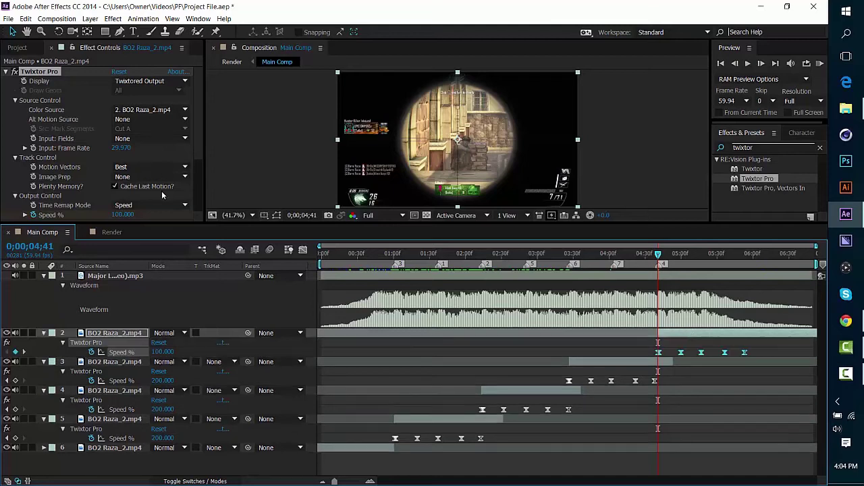
left_click(120, 148)
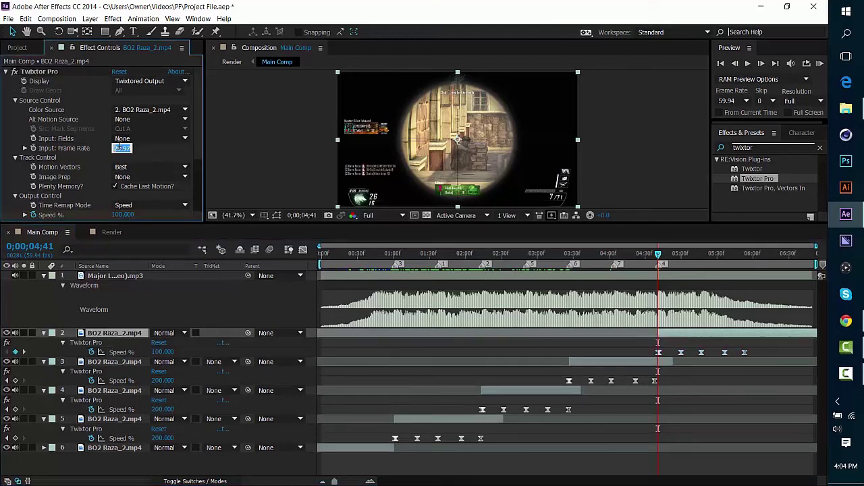
type("59.94")
key("Return")
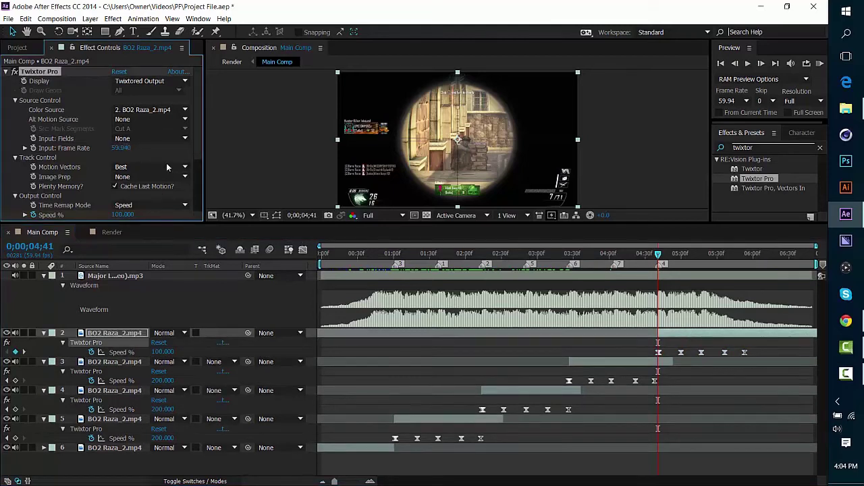
left_click(167, 167)
left_click(164, 176)
scroll(164, 167, "down", 4)
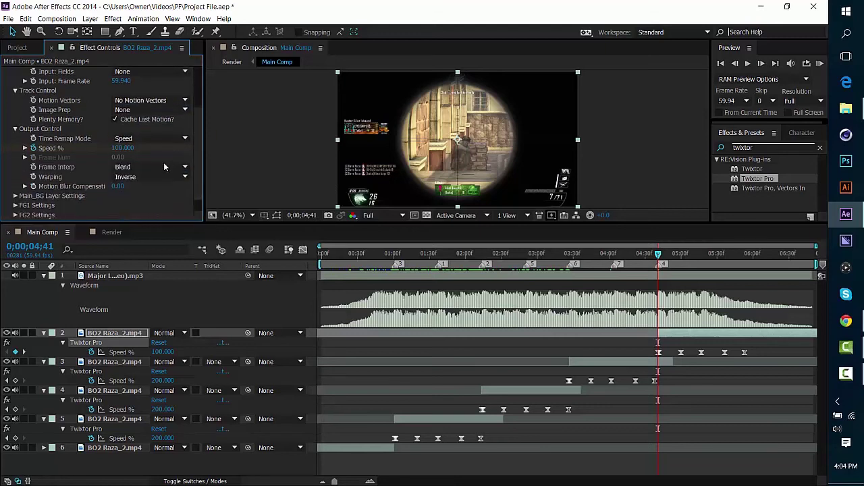
left_click(163, 167)
left_click(135, 174)
left_click_drag(670, 347, 760, 359)
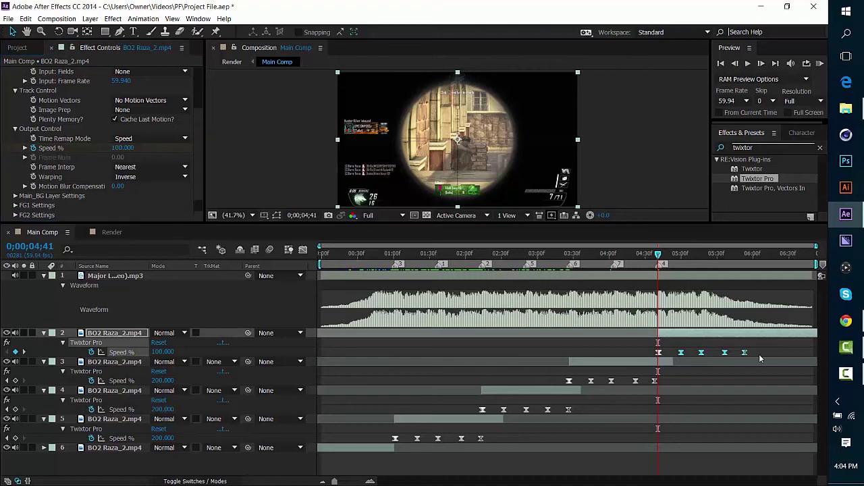
key("Delete")
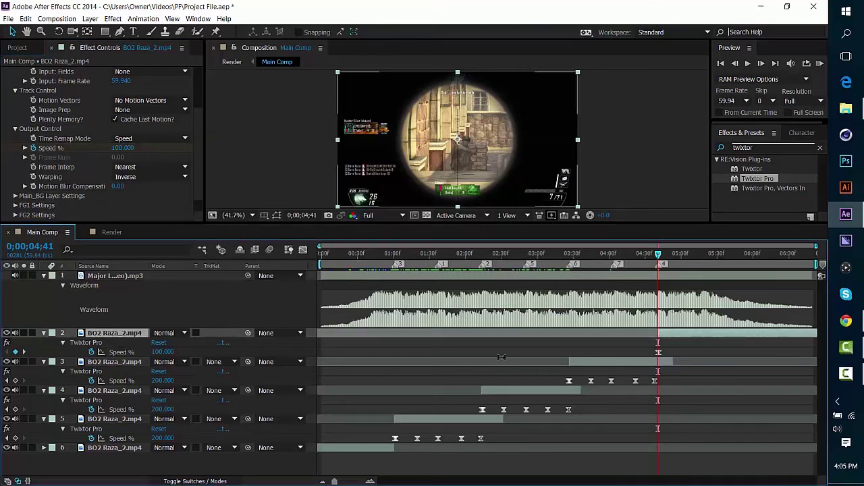
Add a 50% Speed keyframe on layer 2 at 0;00;05;05
left_click(370, 481)
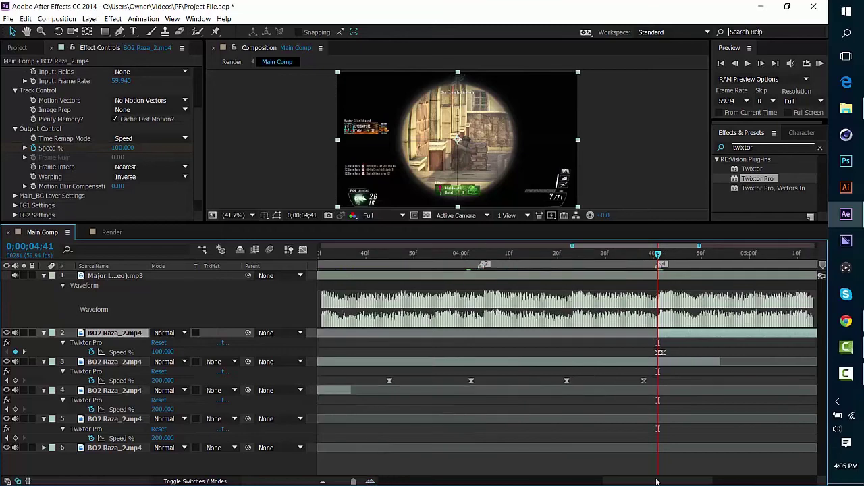
left_click_drag(665, 481, 718, 480)
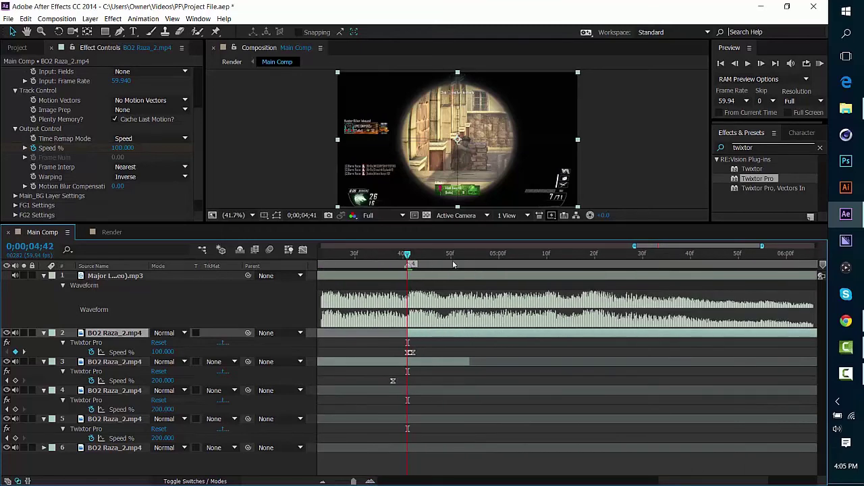
left_click_drag(409, 254, 521, 254)
left_click(122, 148)
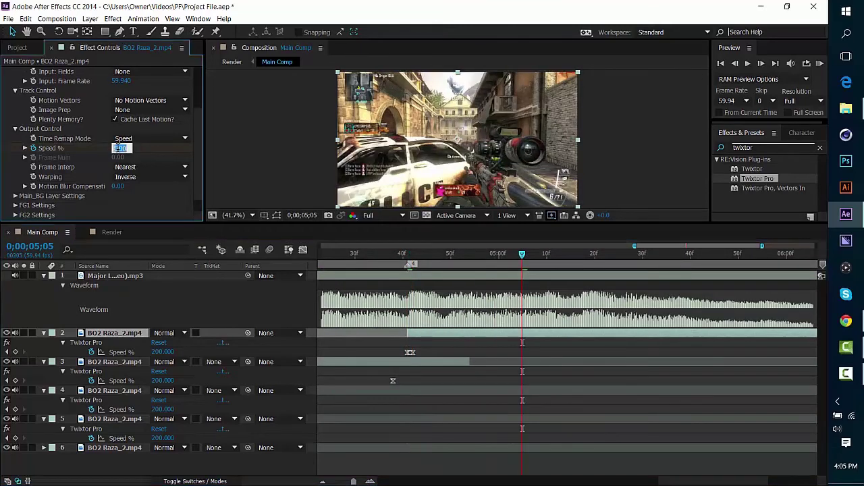
key("BackSpace")
type("50")
key("Return")
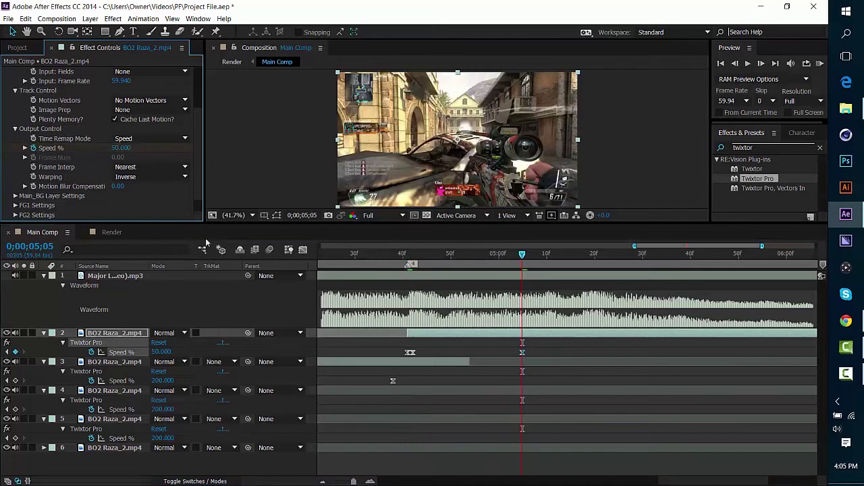
Ease the 200-to-50 Speed curve with Bezier handles in the Graph Editor
left_click(303, 250)
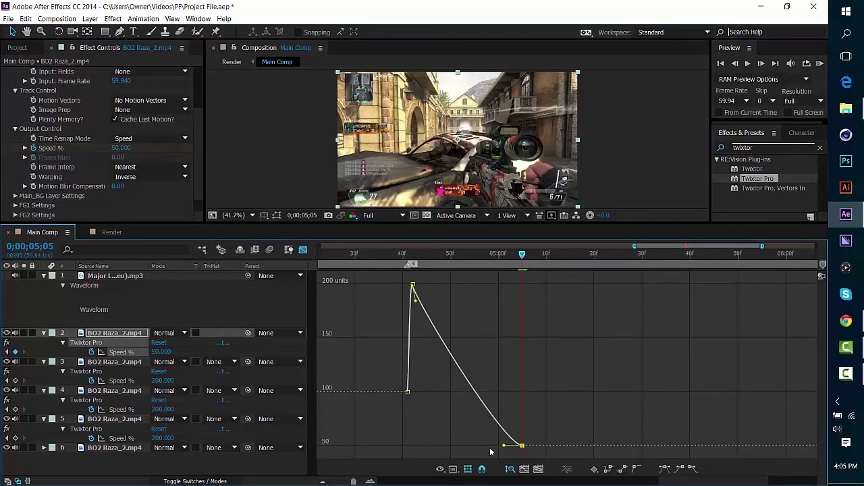
left_click_drag(504, 445, 385, 437)
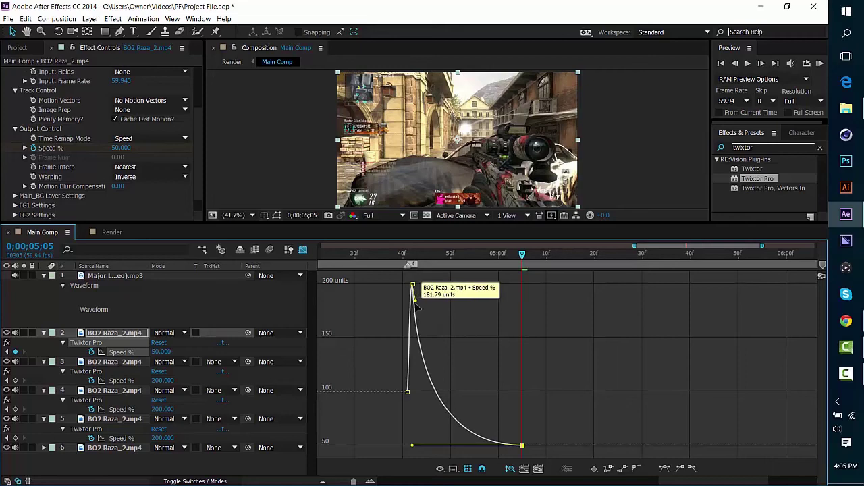
left_click_drag(415, 299, 383, 322)
key("ctrl+a")
left_click(384, 318)
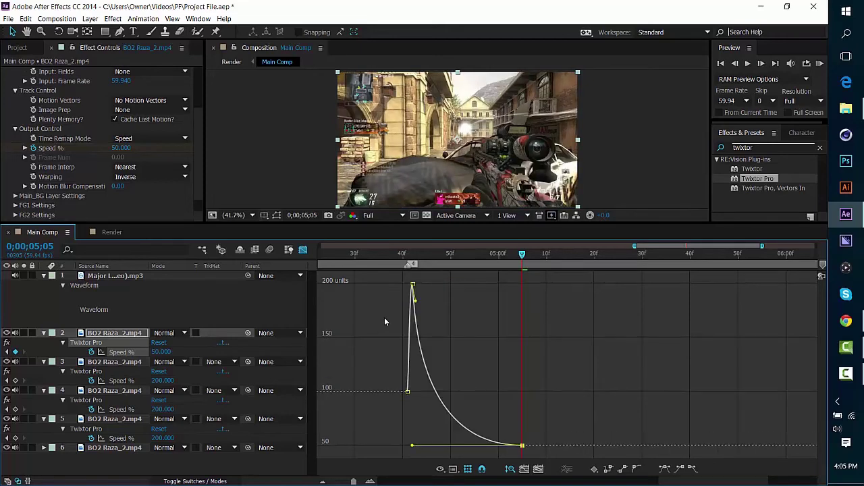
left_click(413, 287)
mouse_move(411, 446)
left_mouse_down()
mouse_move(428, 439)
mouse_move(423, 433)
left_mouse_up()
left_click(303, 250)
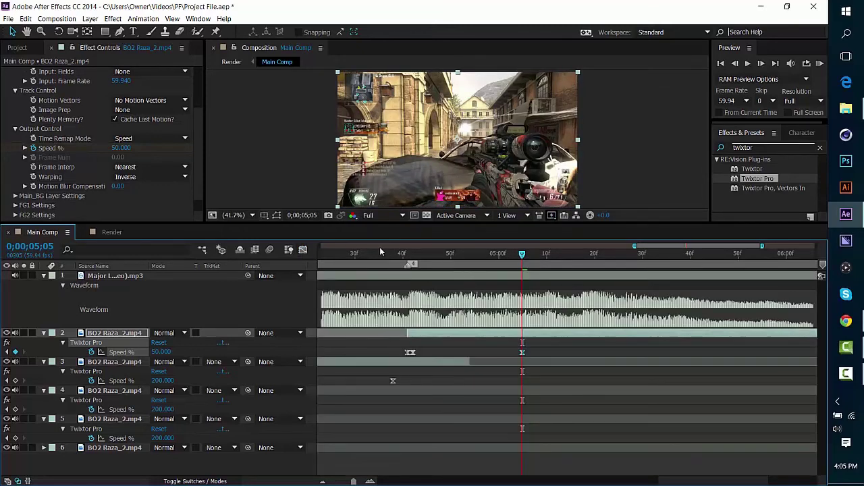
Preview the slowdown from 0;00;04;44
left_click_drag(380, 253, 398, 253)
key("space")
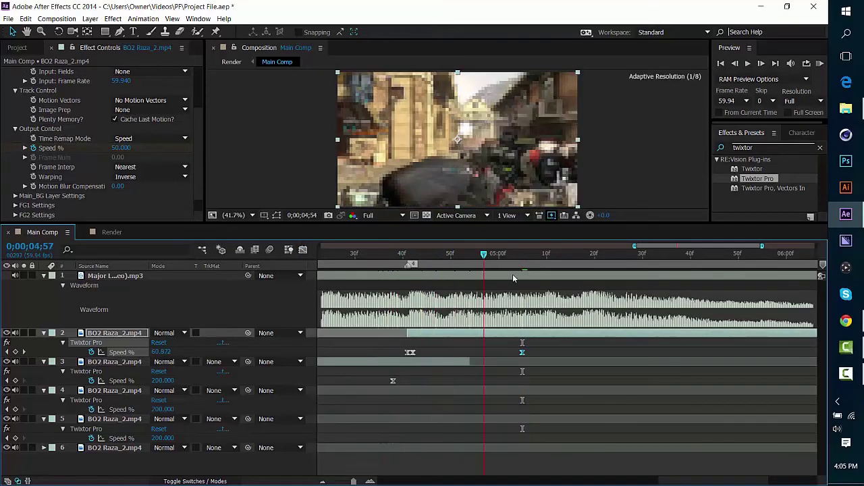
key("space")
left_click(323, 482)
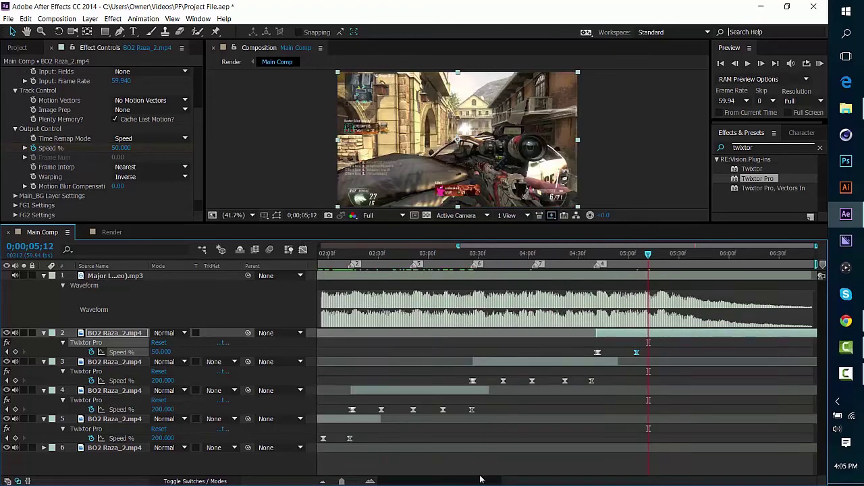
Keyframe layer 2's Opacity from 100% at 0;00;05;07 to 0% at 0;00;06;37
key("t")
left_click(640, 267)
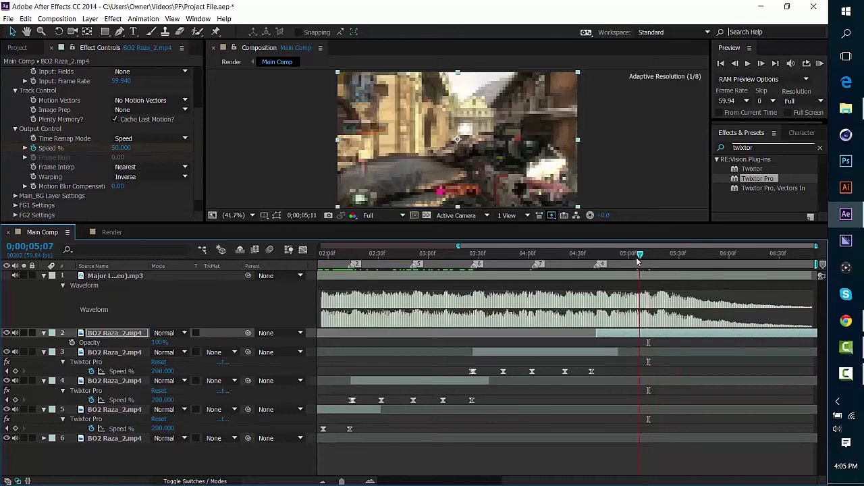
left_click(72, 342)
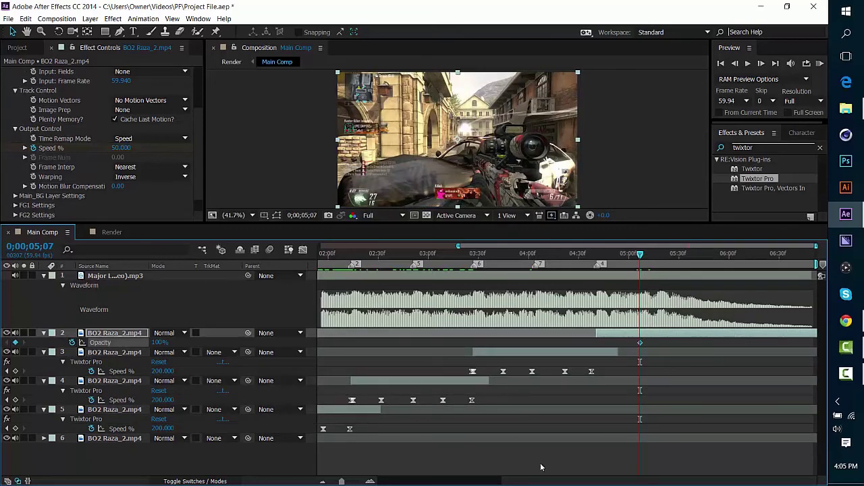
left_click_drag(640, 255, 790, 255)
left_click_drag(160, 342, 102, 342)
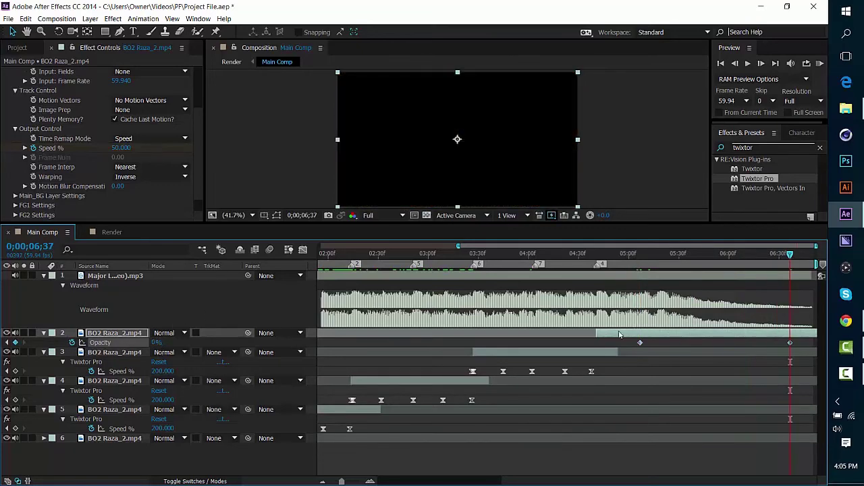
left_click_drag(615, 255, 478, 260)
Preview the edit from the start, scrub to 0;00;04;09, and bring up the Camtasia recorder
key("KP_0")
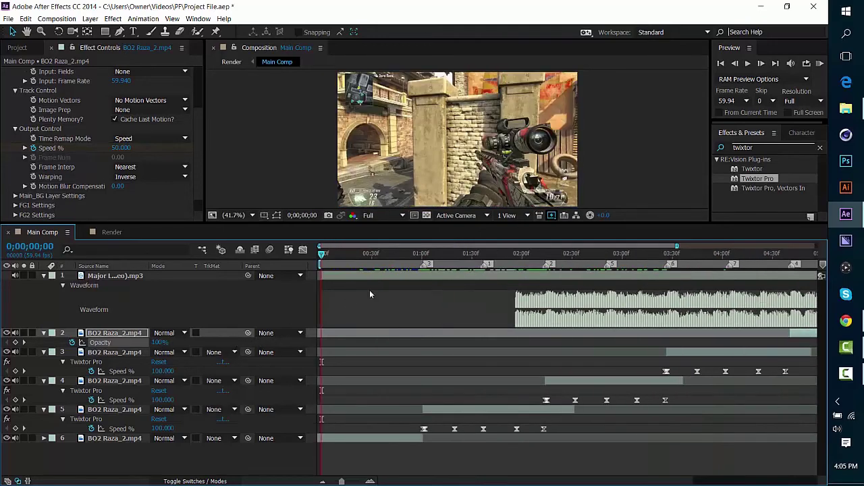
left_click_drag(557, 275, 737, 276)
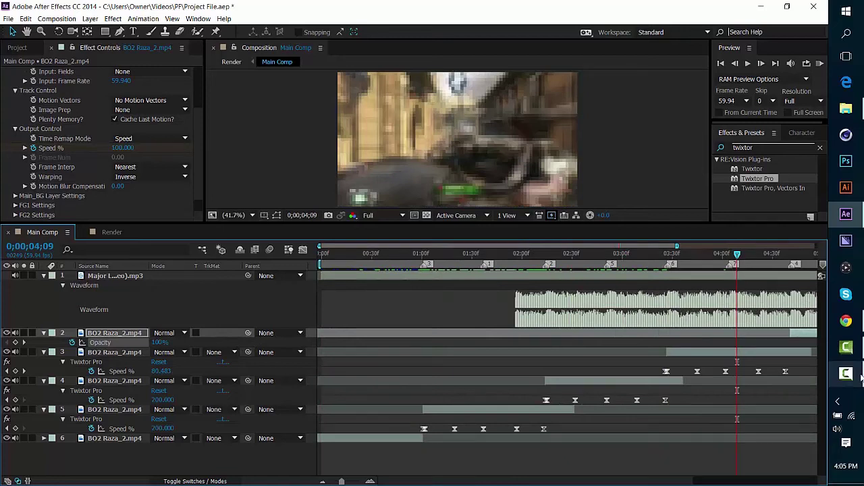
mouse_move(860, 377)
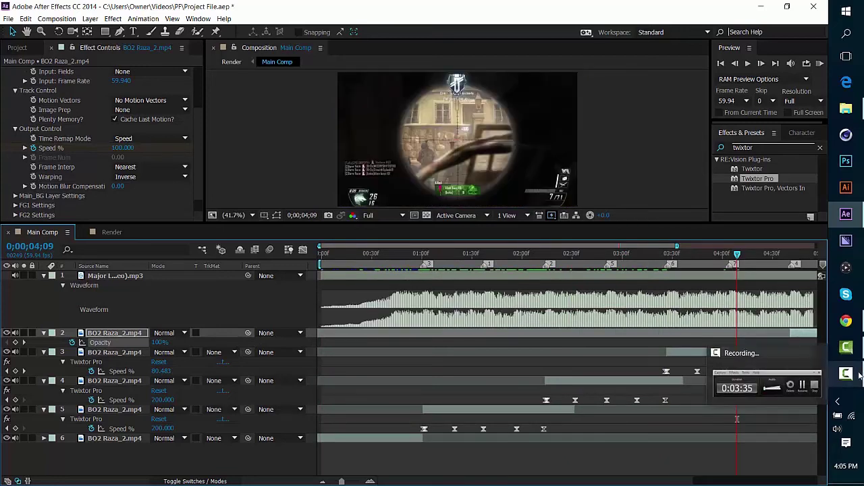
left_click(859, 378)
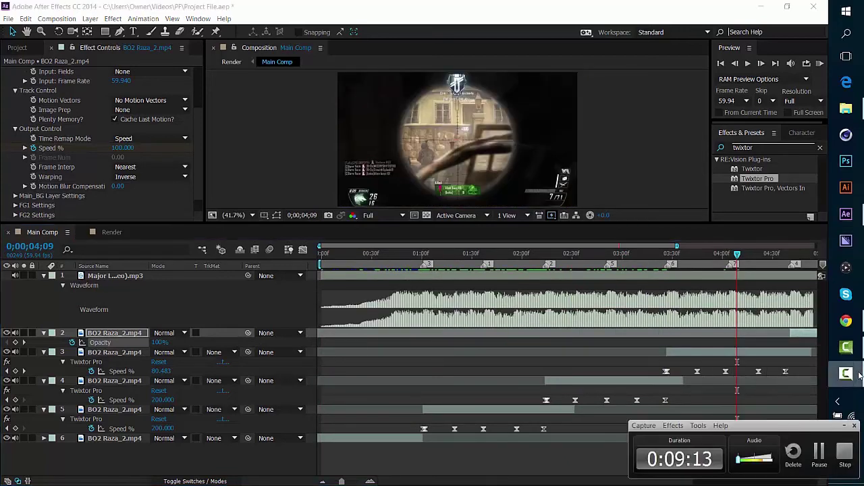
left_click(646, 292)
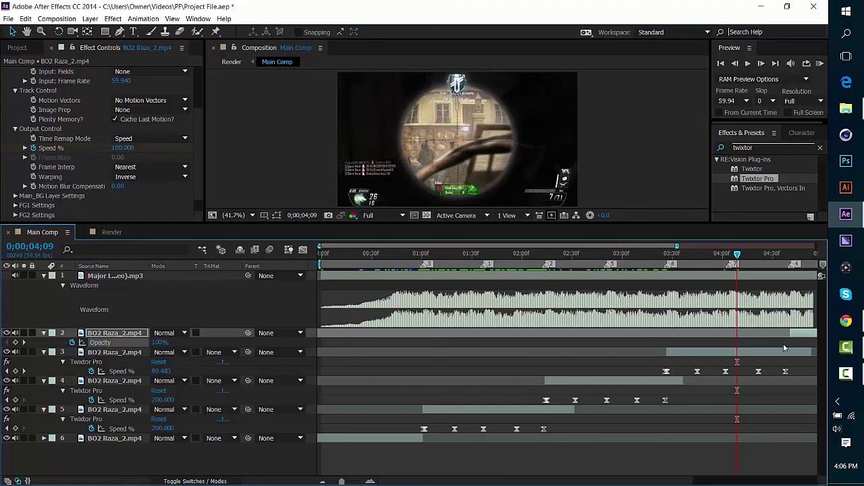
Hide the Camtasia recorder so the finished Main Comp edit is visible again
mouse_move(849, 362)
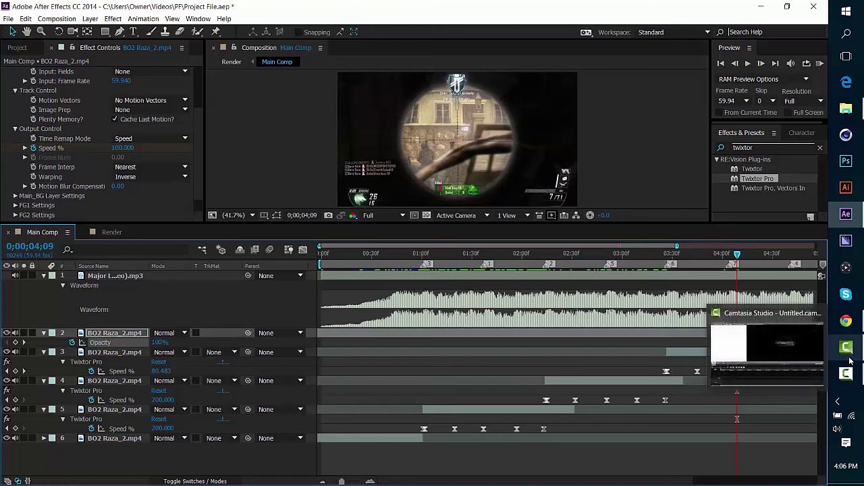